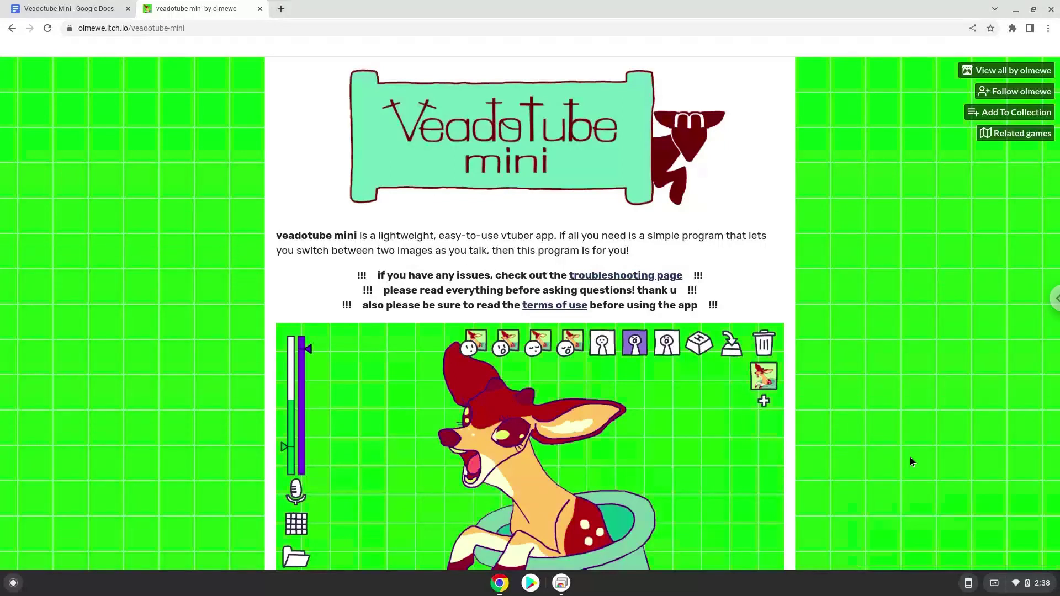
# Turn on Linux under Settings > Advanced > Developers and advance to the username and disk size page.
pyautogui.click(1016, 584)
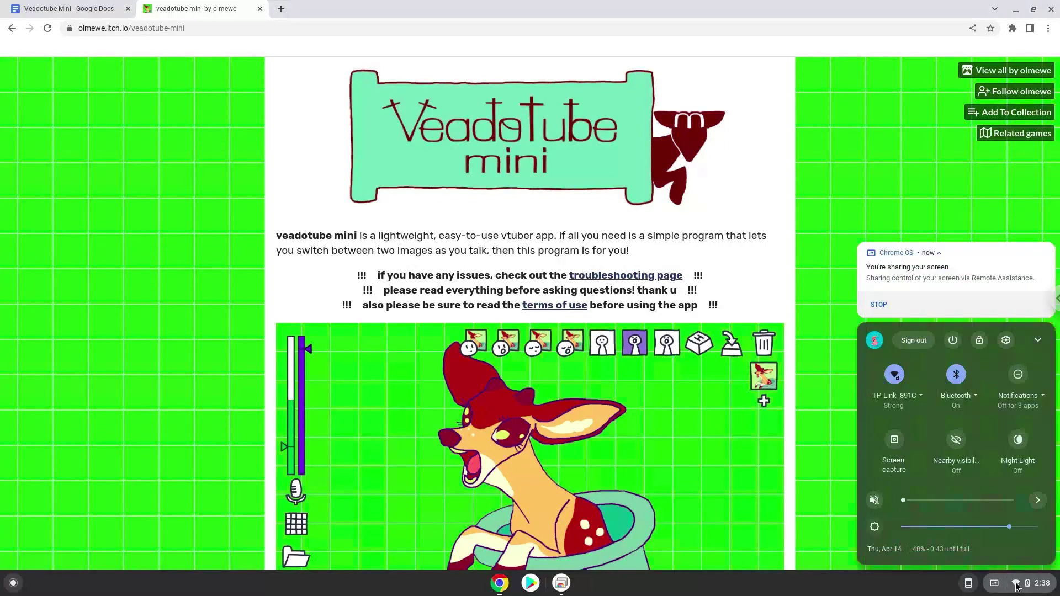
pyautogui.click(1005, 341)
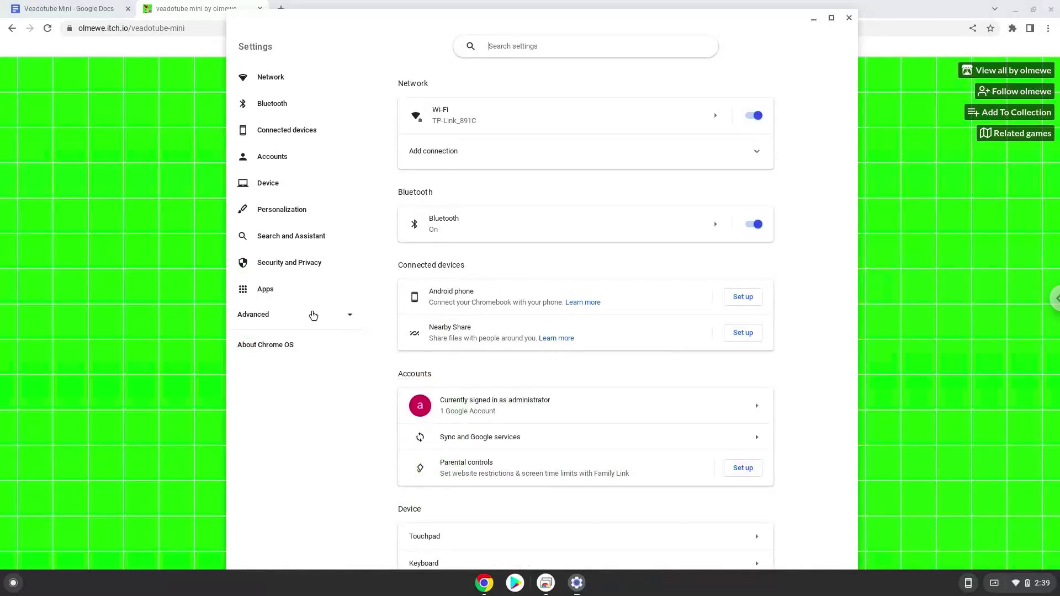
pyautogui.click(312, 315)
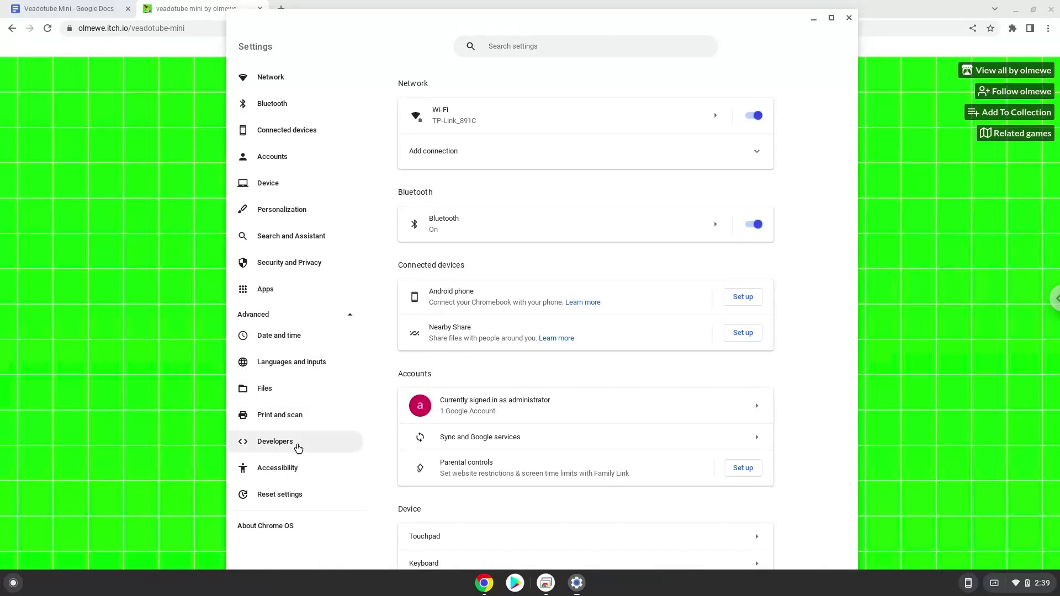
pyautogui.click(298, 448)
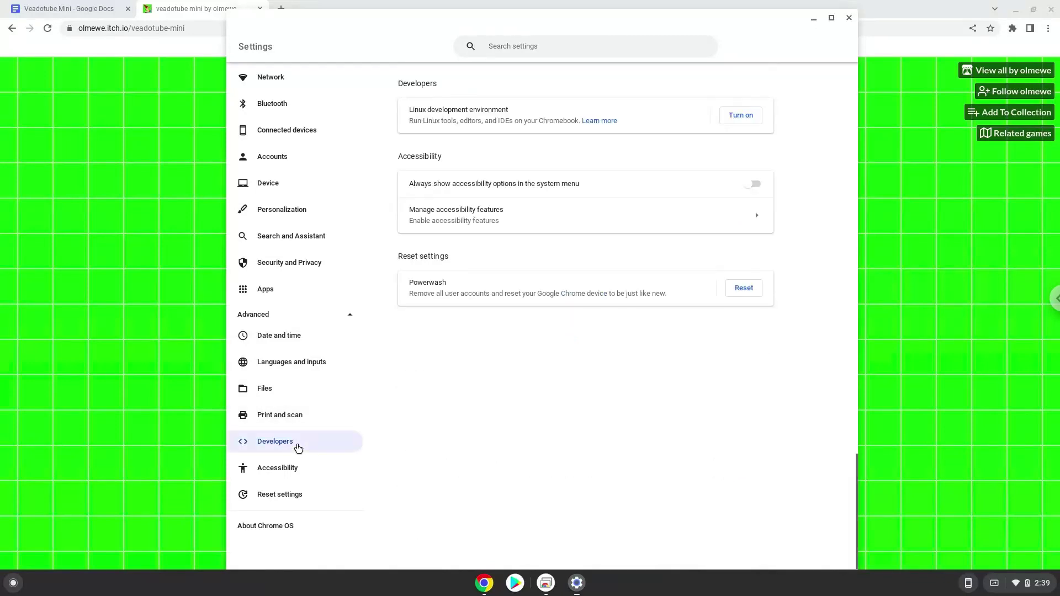
pyautogui.click(728, 122)
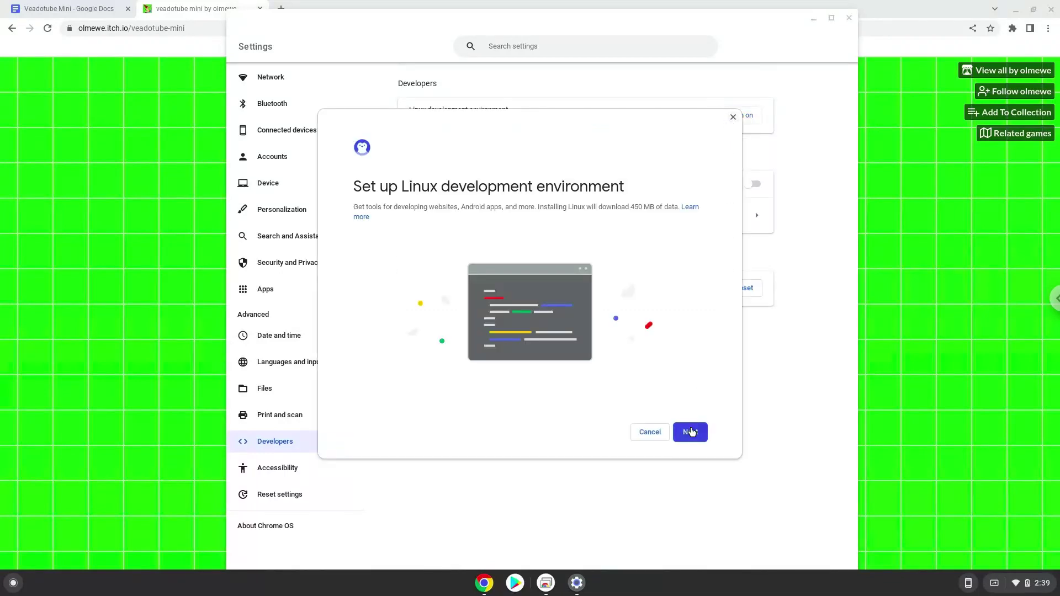
pyautogui.click(691, 431)
# Install Linux with the recommended disk size, then close the Terminal window that appears.
pyautogui.click(691, 431)
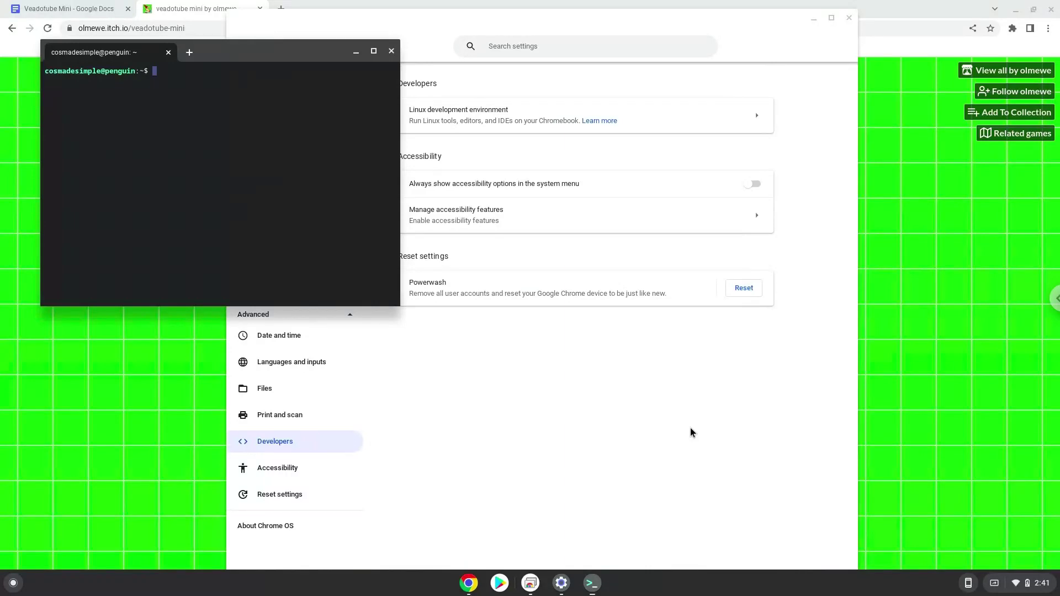
pyautogui.click(389, 48)
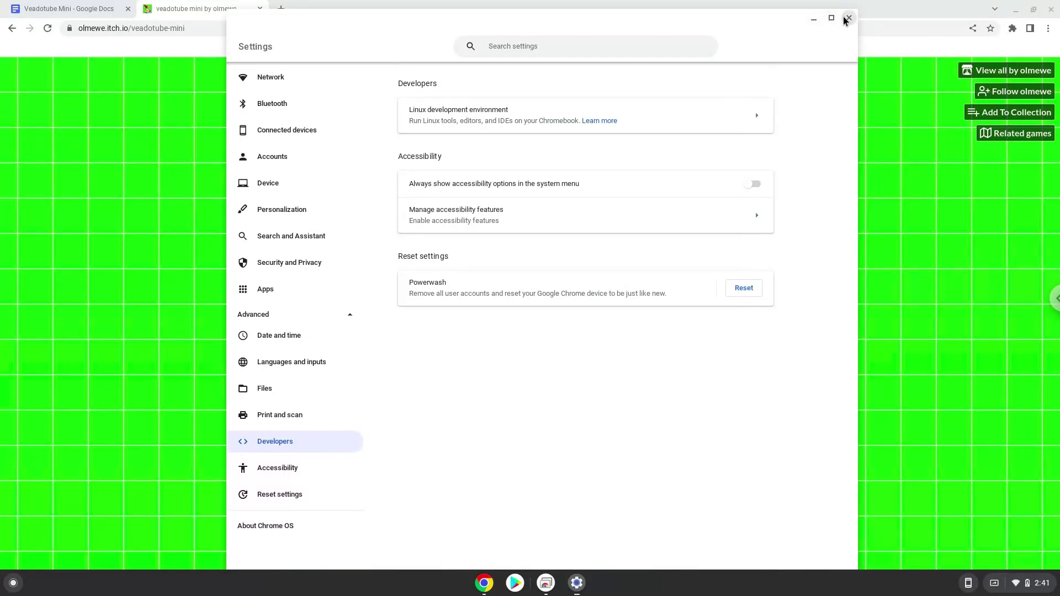
# Close Settings to return to the veadotube mini itch.io page.
pyautogui.click(846, 19)
pyautogui.scroll(-1, 856, 289)
pyautogui.scroll(-1, 857, 288)
pyautogui.scroll(-3, 856, 288)
pyautogui.scroll(-1, 857, 289)
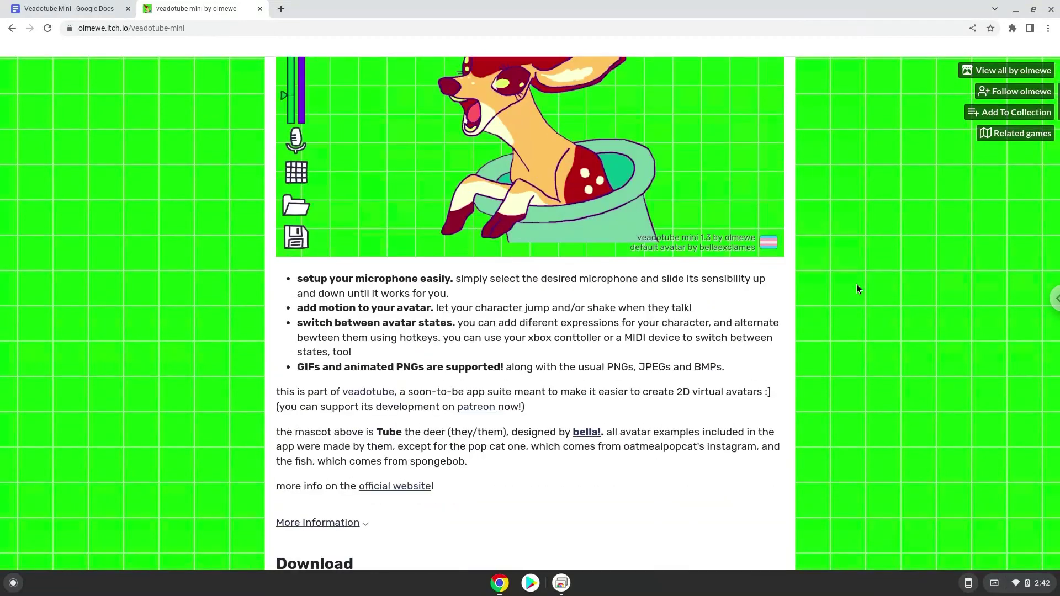
pyautogui.scroll(-3, 857, 288)
pyautogui.scroll(-3, 857, 288)
pyautogui.scroll(-3, 857, 288)
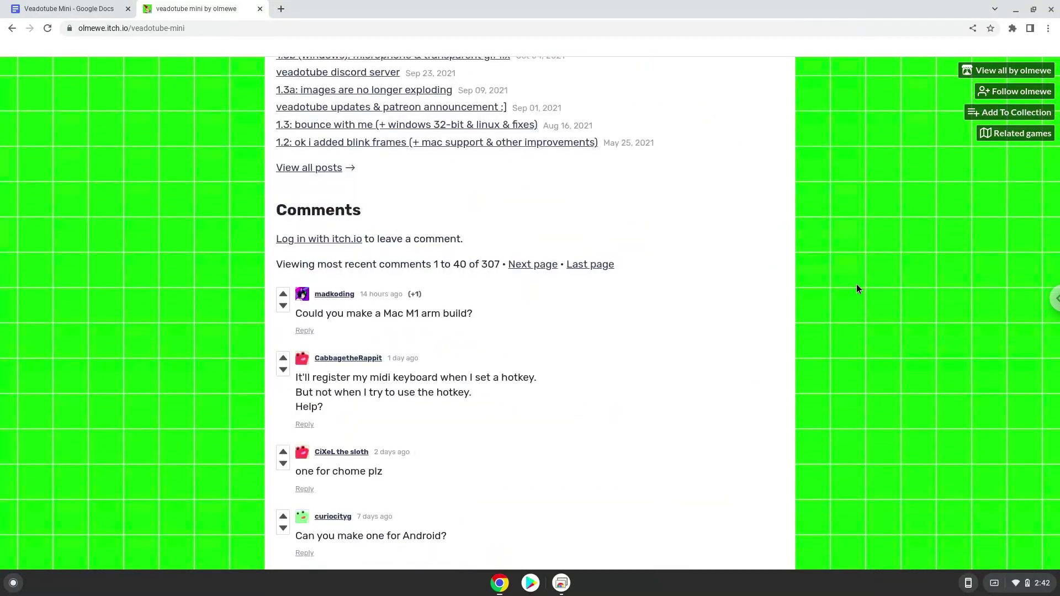
pyautogui.scroll(2, 856, 289)
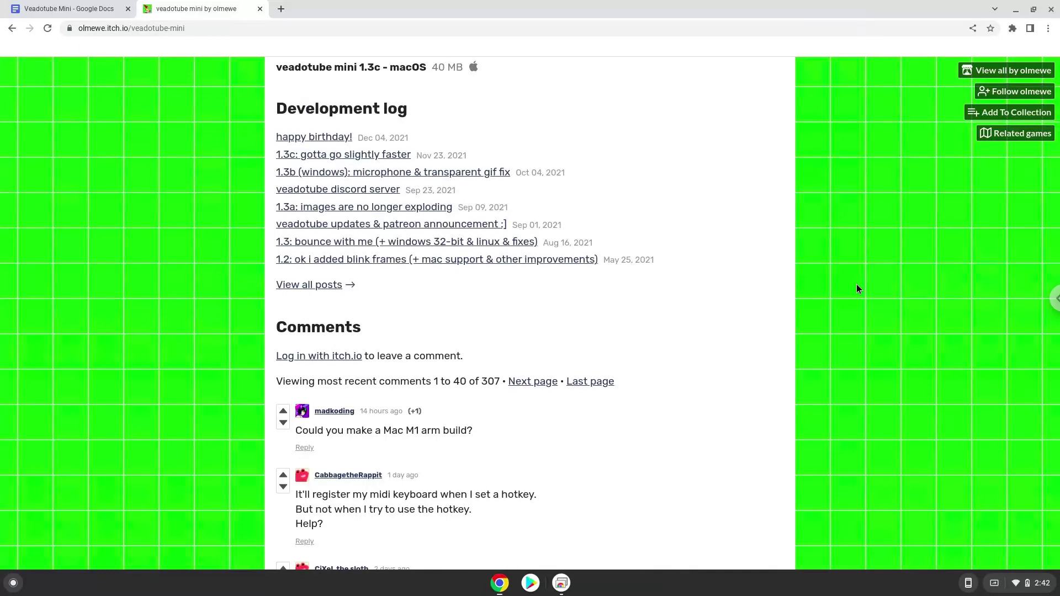
pyautogui.scroll(2, 856, 289)
pyautogui.scroll(1, 857, 288)
pyautogui.scroll(2, 857, 286)
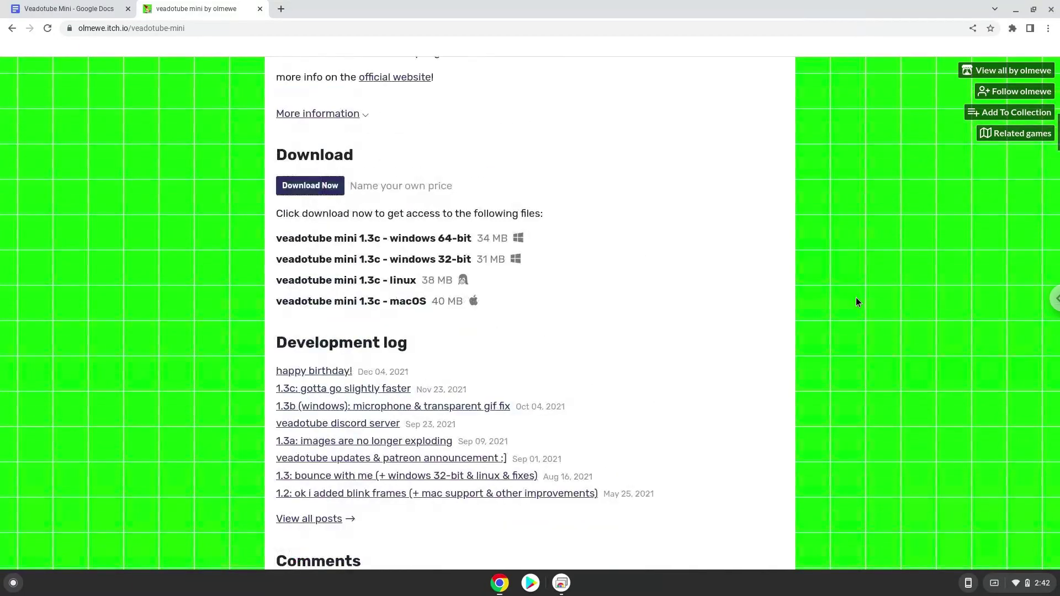
# Skip payment and download the free veadotube mini 1.3c Linux build from itch.io.
pyautogui.click(298, 187)
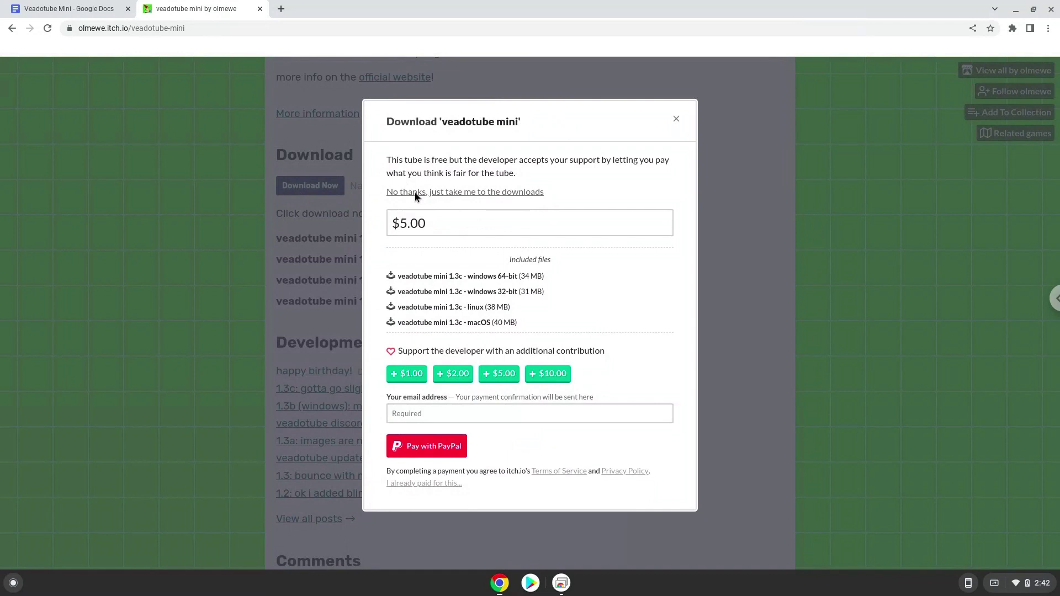
pyautogui.click(415, 193)
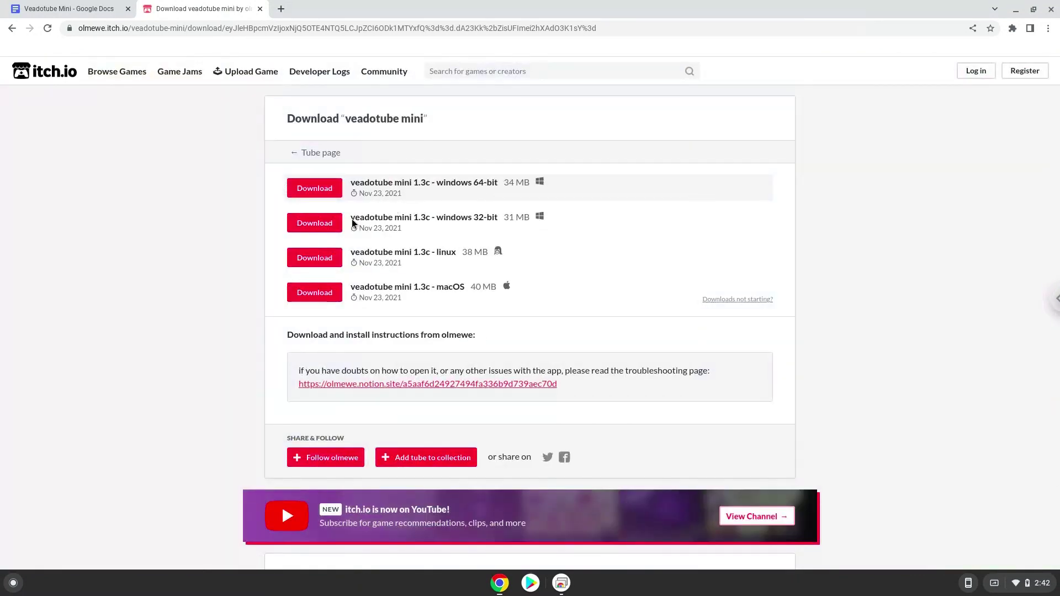
pyautogui.click(314, 258)
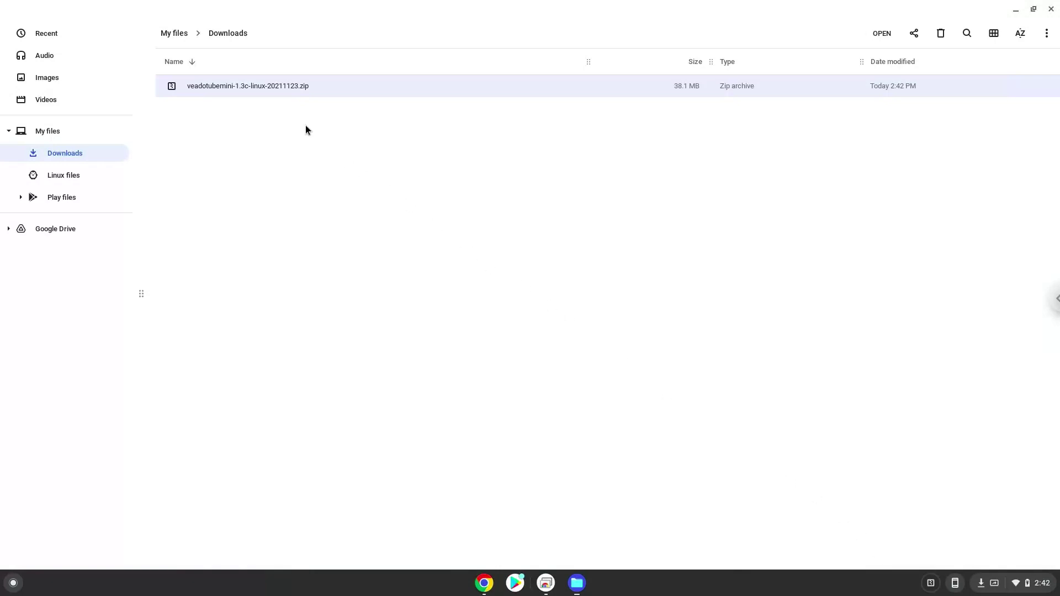
# Cut veadotubemini-1.3c-linux-20211123.zip from Downloads and paste it into Linux files.
pyautogui.rightClick(263, 88)
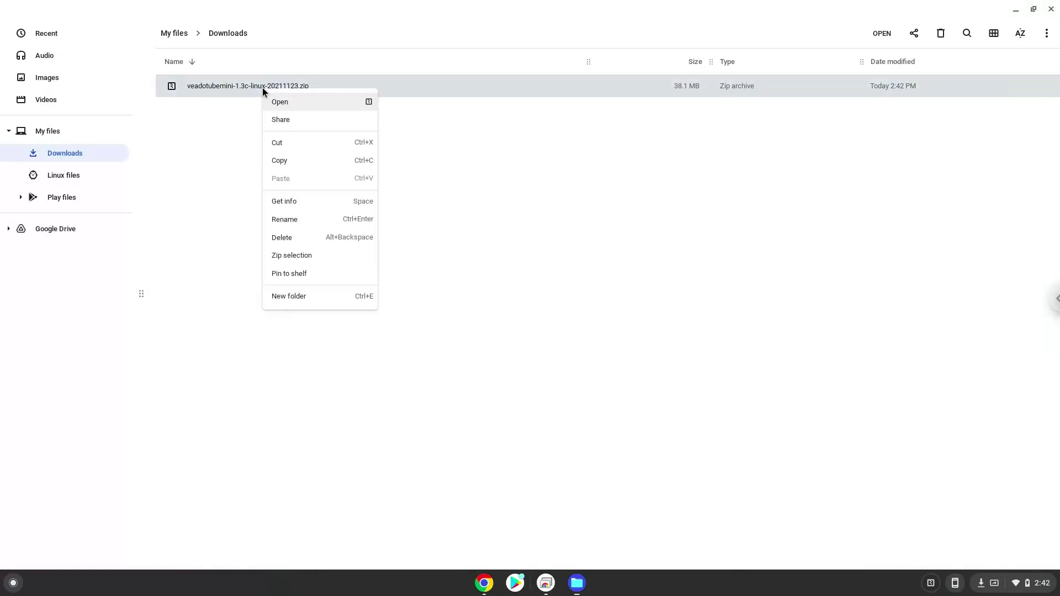
pyautogui.click(272, 145)
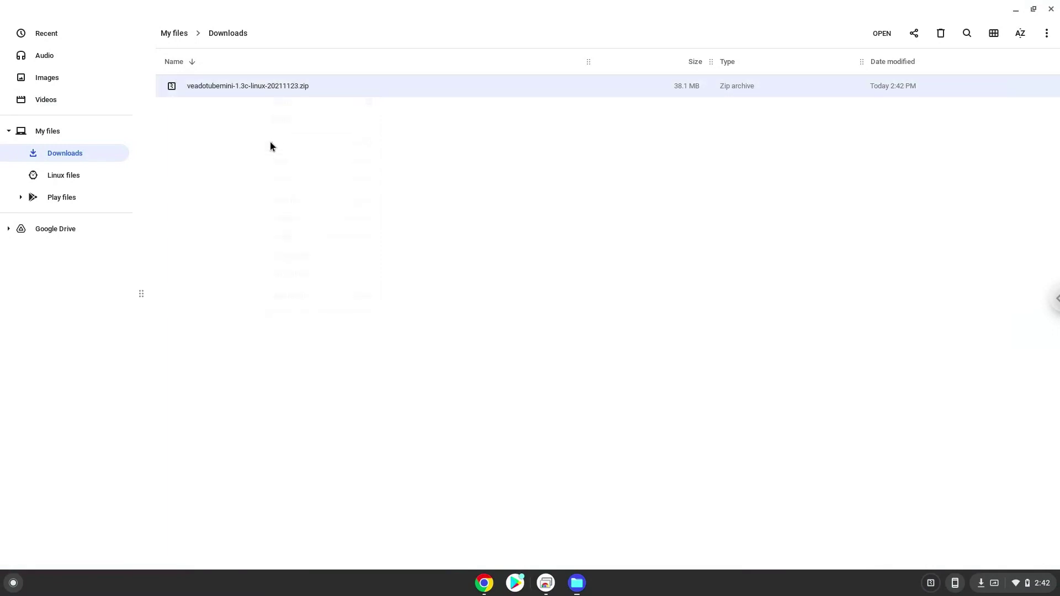
pyautogui.click(77, 175)
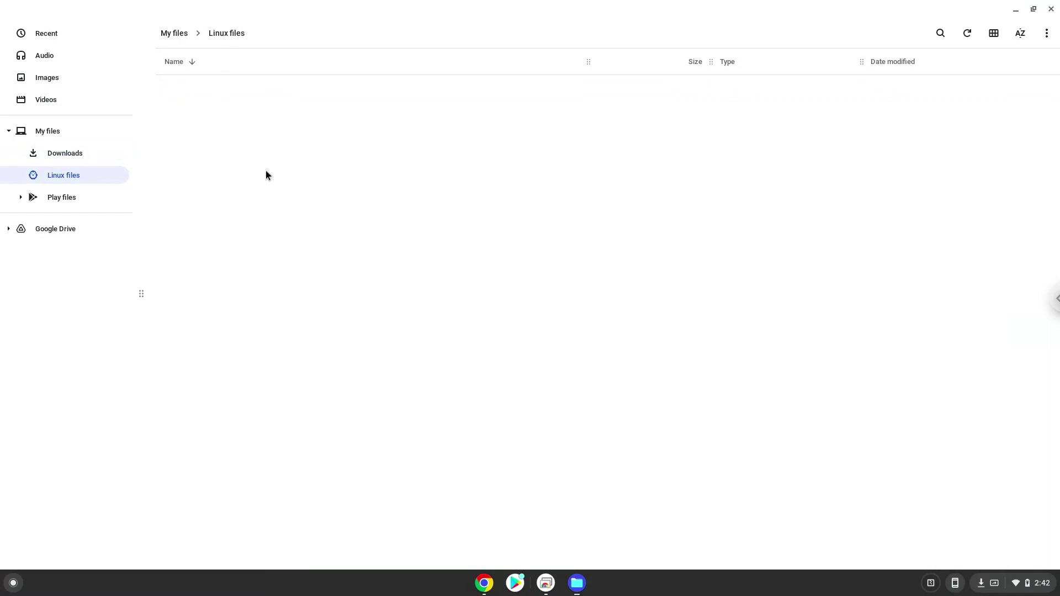
pyautogui.rightClick(266, 175)
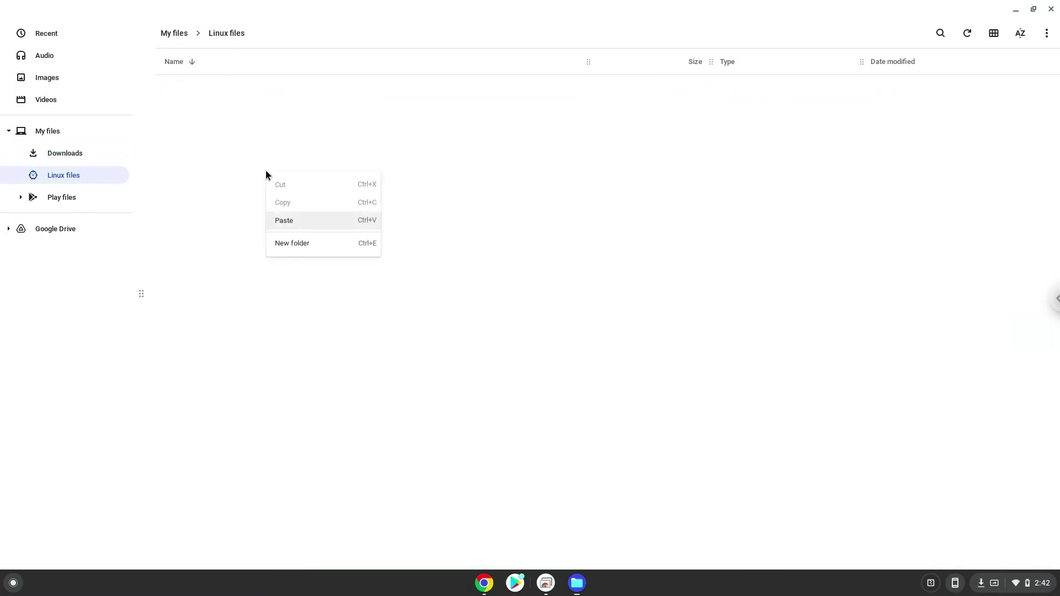
pyautogui.click(282, 220)
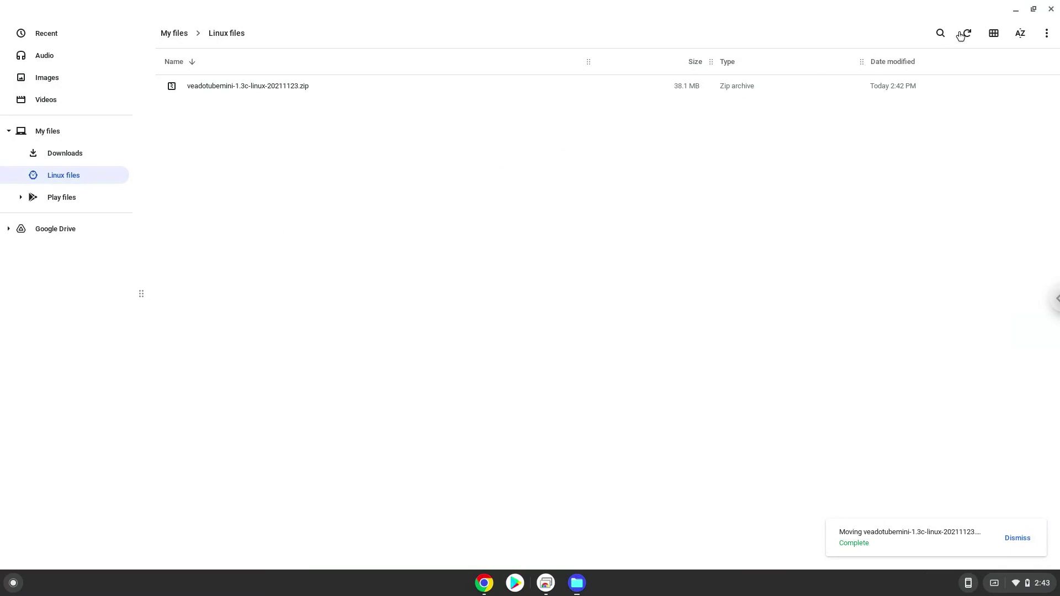
# Close Files and copy the 'unzip veadotubemini-1.3c-linux-20211123.zip' line from the Veadotube Mini notes.
pyautogui.click(1050, 10)
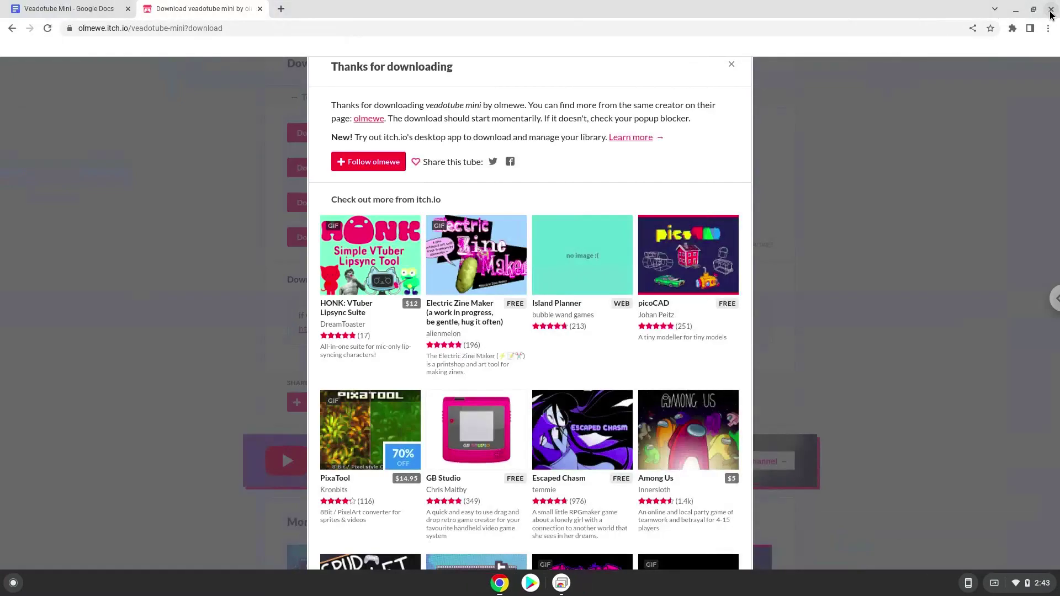
pyautogui.click(70, 10)
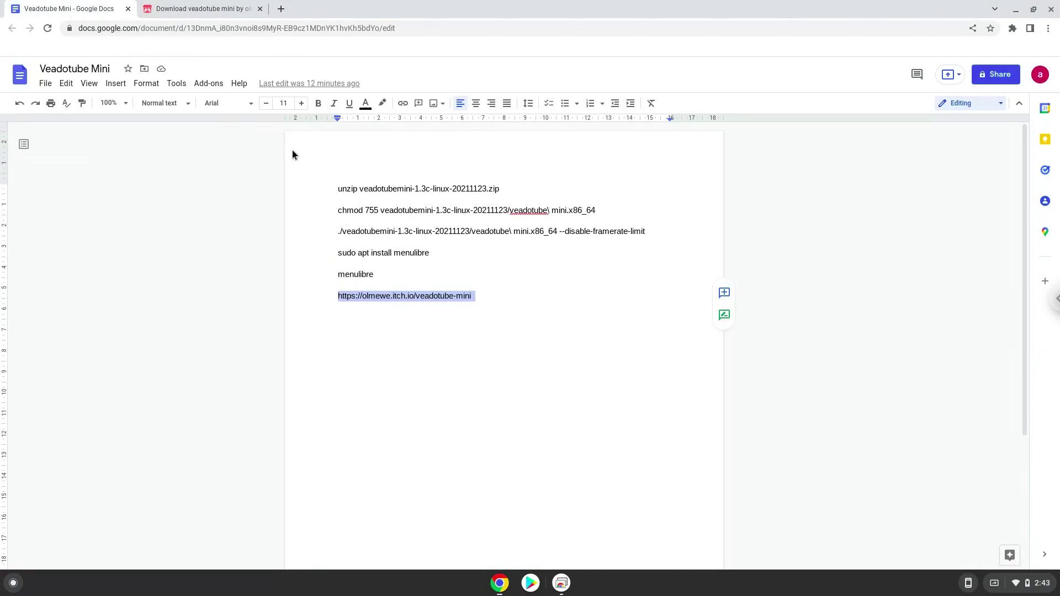
pyautogui.doubleClick(343, 188)
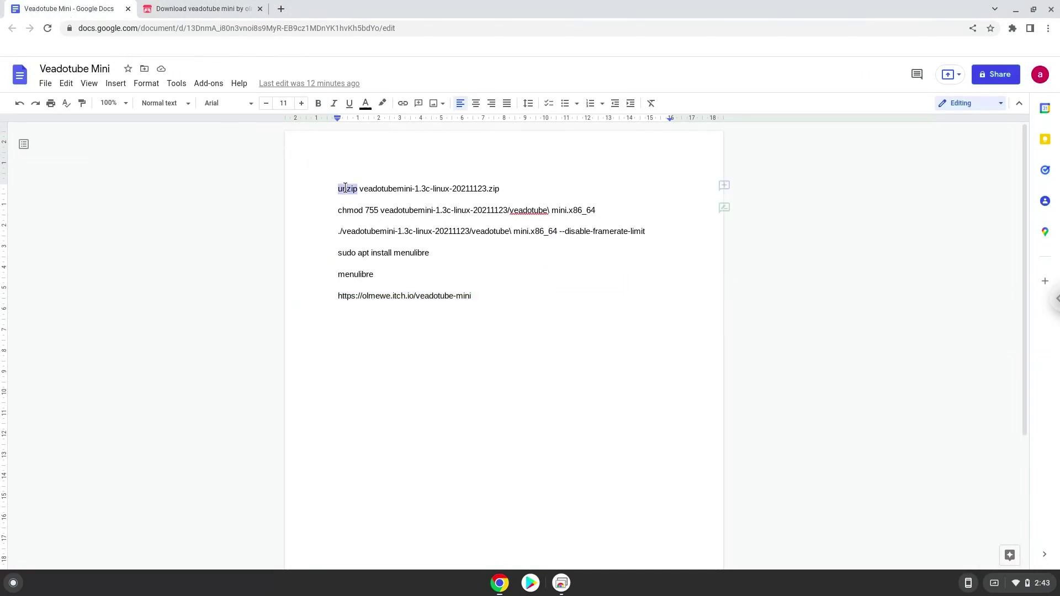
pyautogui.tripleClick(345, 189)
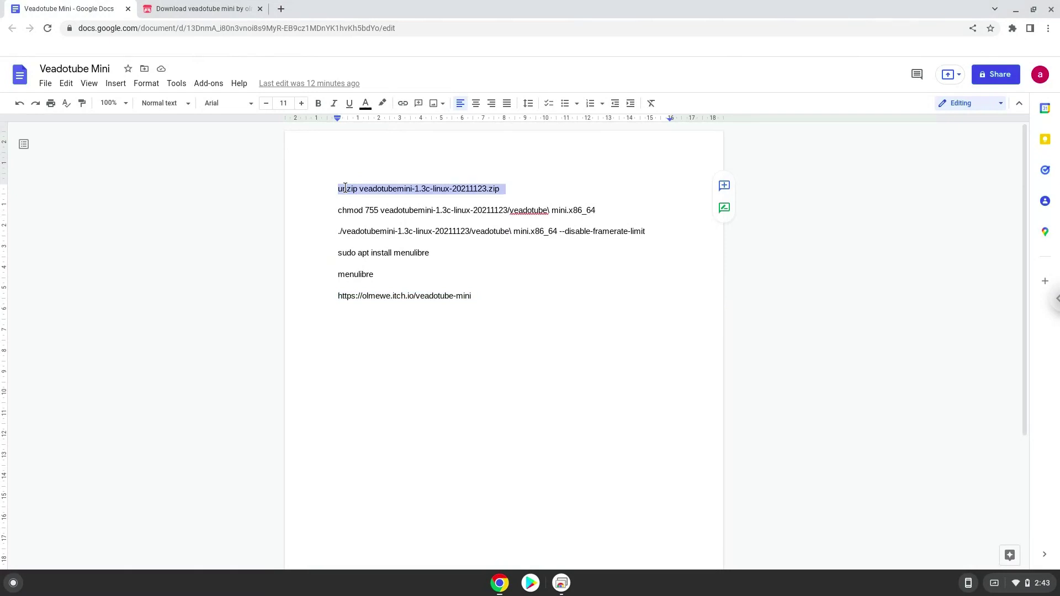
pyautogui.rightClick(345, 189)
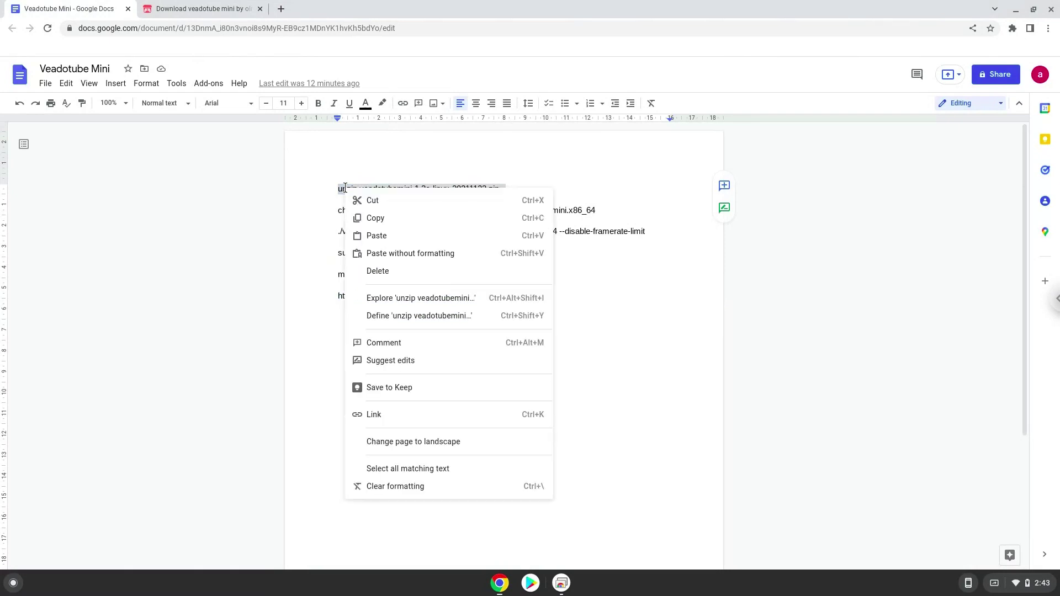
pyautogui.click(369, 219)
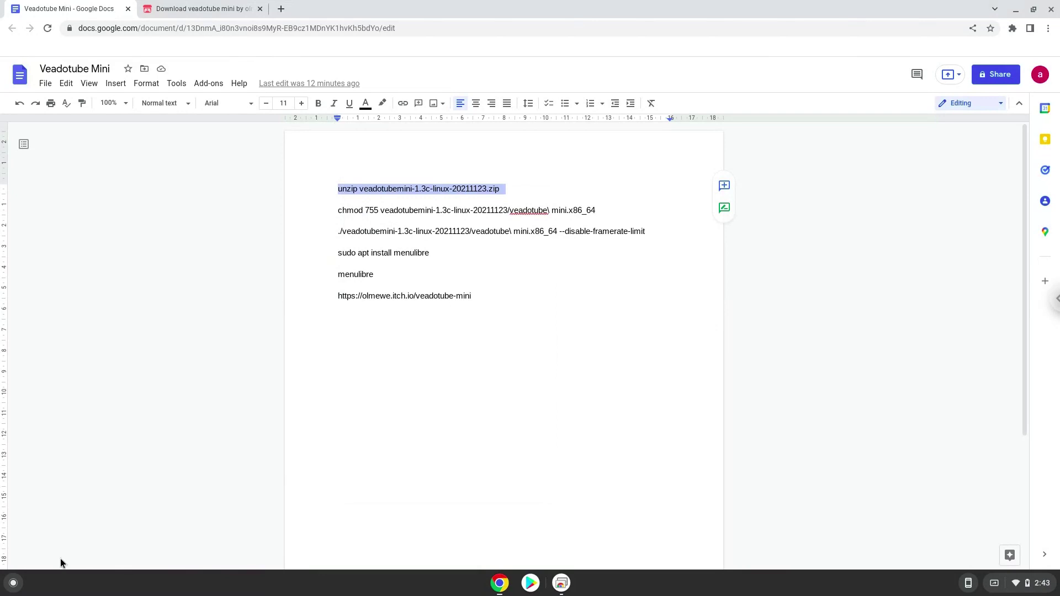
# Search the launcher for 'ter' and launch the Terminal app.
pyautogui.click(13, 583)
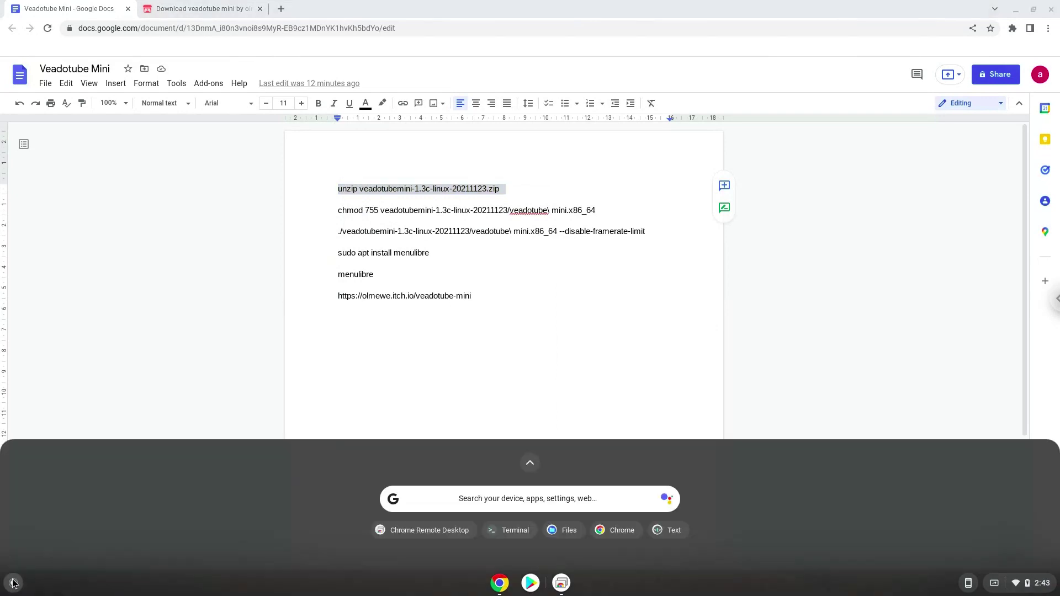
pyautogui.write('ter')
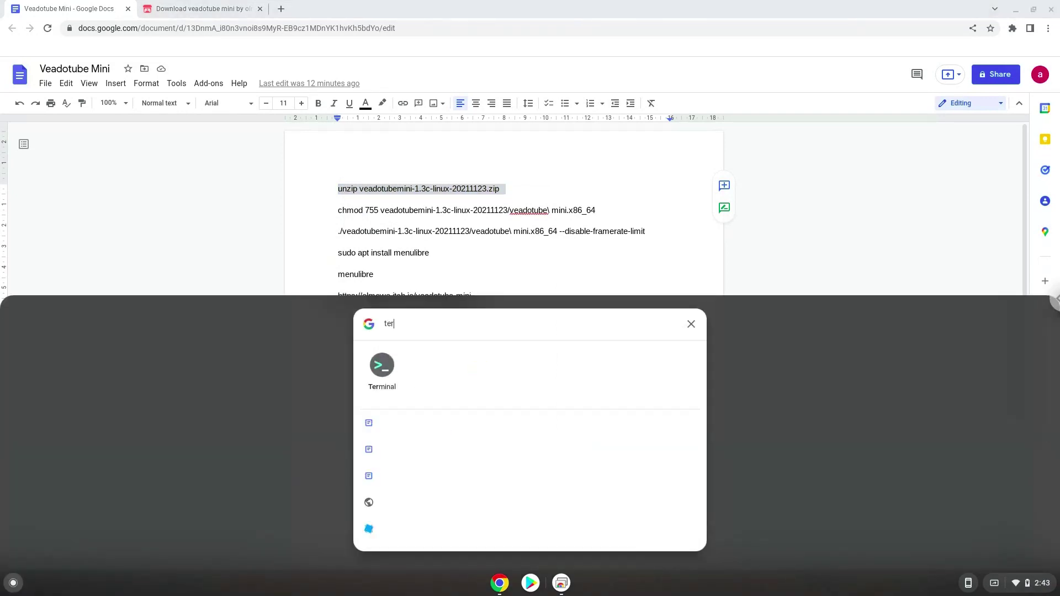
pyautogui.click(380, 368)
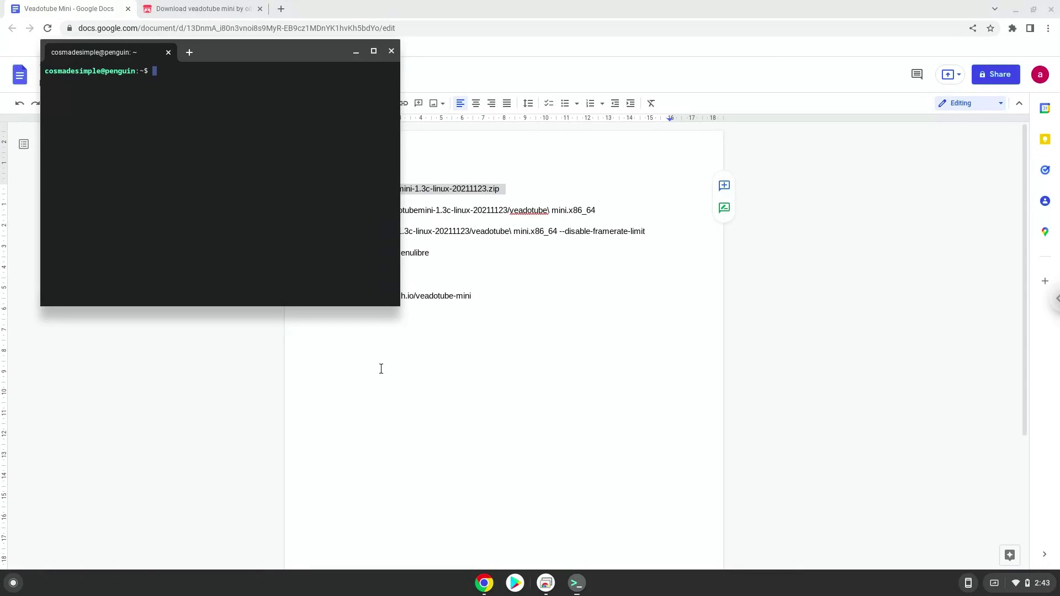
# Maximize the terminal, then paste and run the unzip command.
pyautogui.doubleClick(256, 51)
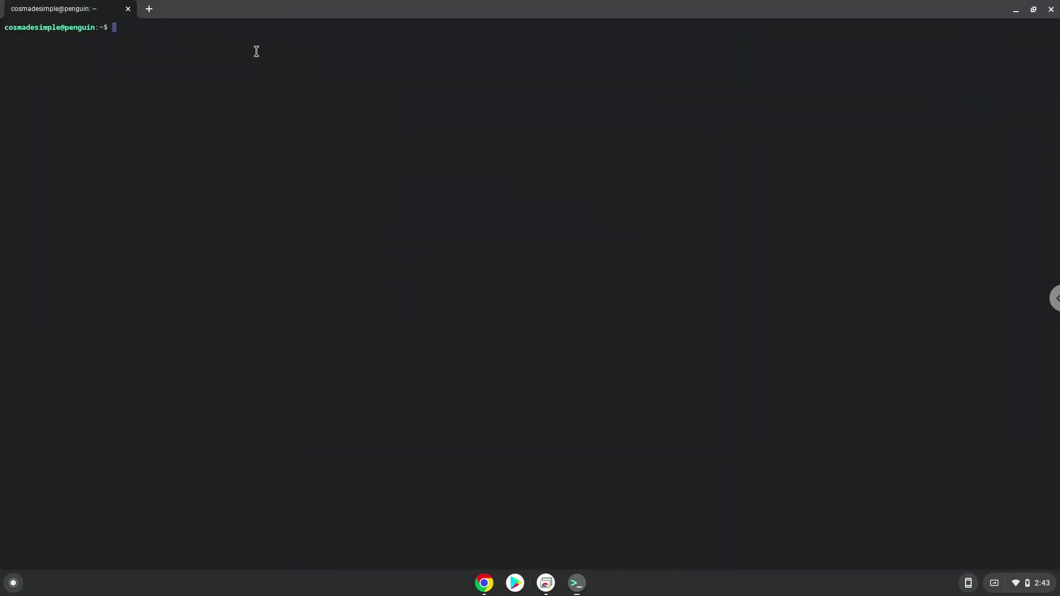
pyautogui.hotkey('ctrl', 'shift', 'v')
pyautogui.press('Return')
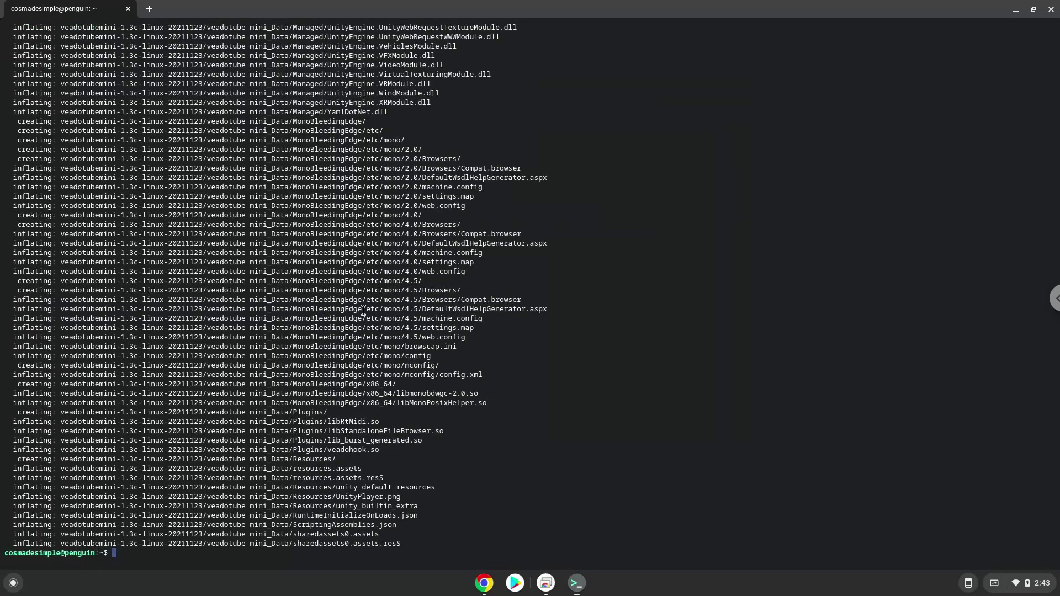
# Bring the notes back and copy the 'chmod 755' command line.
pyautogui.click(483, 583)
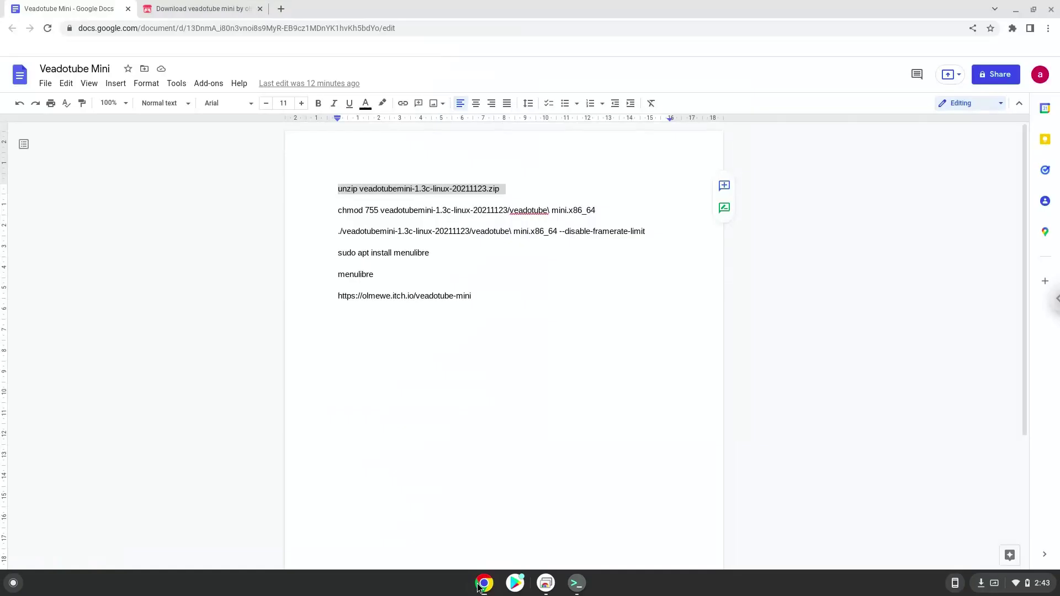
pyautogui.tripleClick(392, 210)
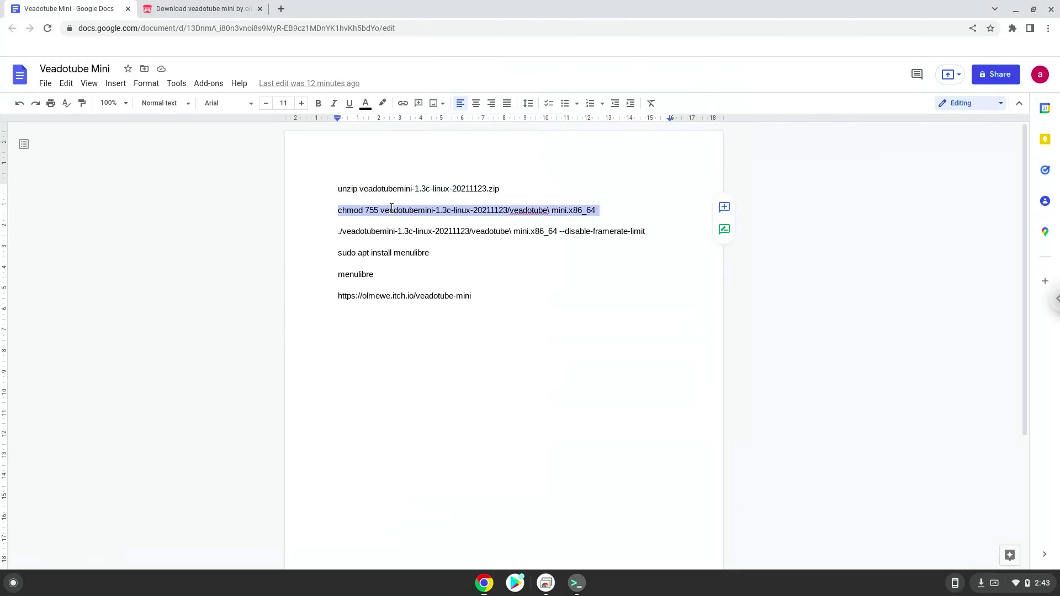
pyautogui.rightClick(391, 208)
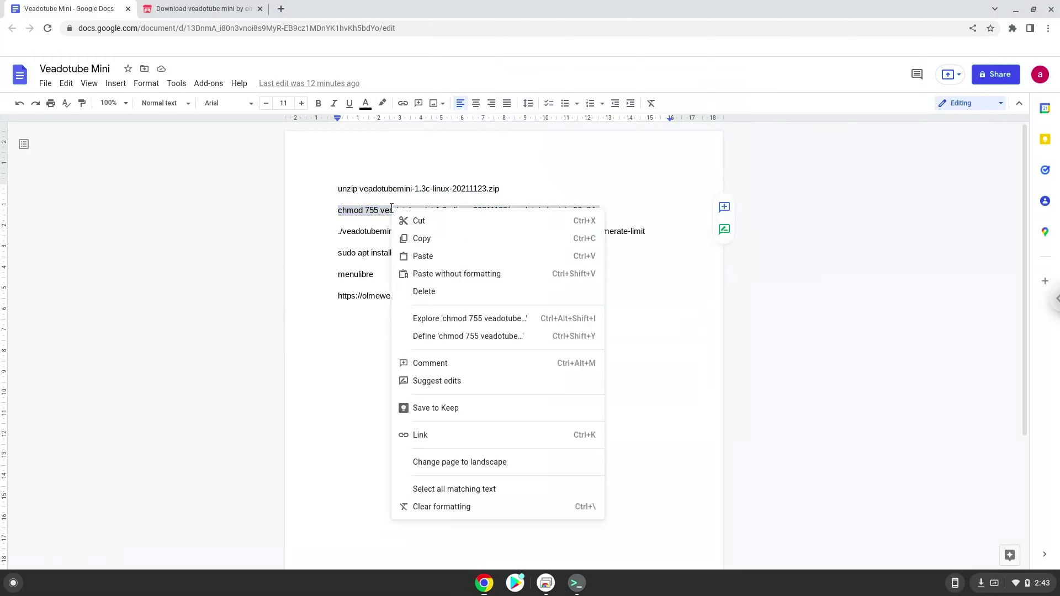
pyautogui.click(420, 238)
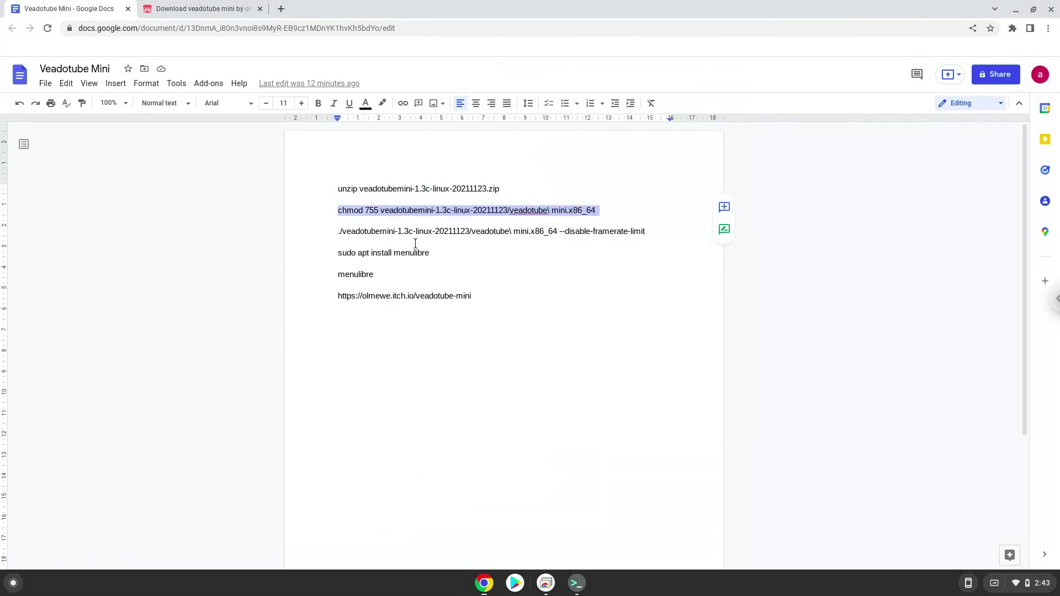
# Paste and run chmod 755 in the terminal to make veadotube mini executable.
pyautogui.click(576, 585)
pyautogui.hotkey('ctrl', 'shift', 'v')
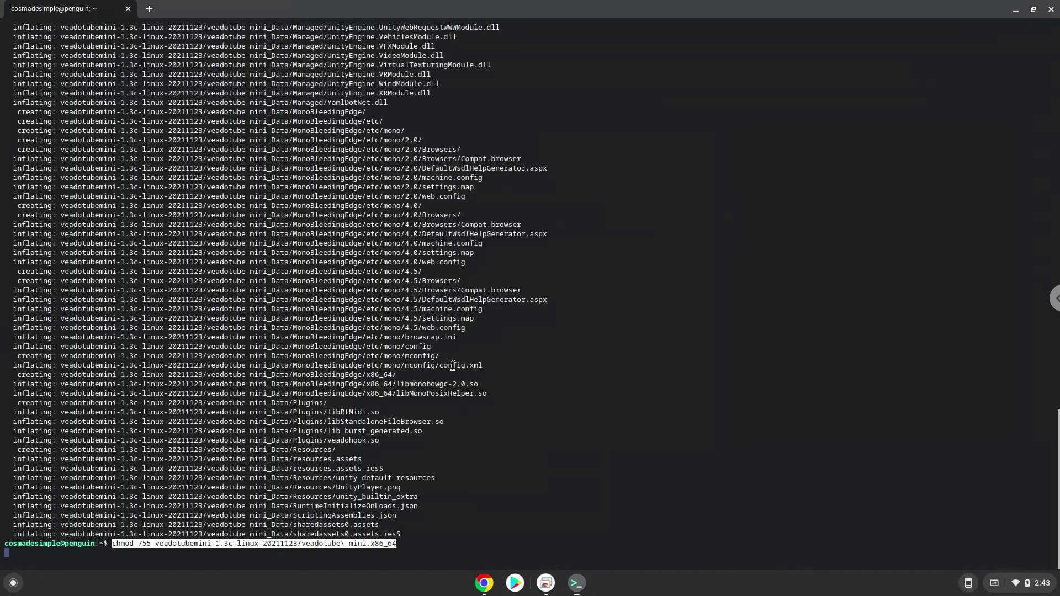
pyautogui.press('Return')
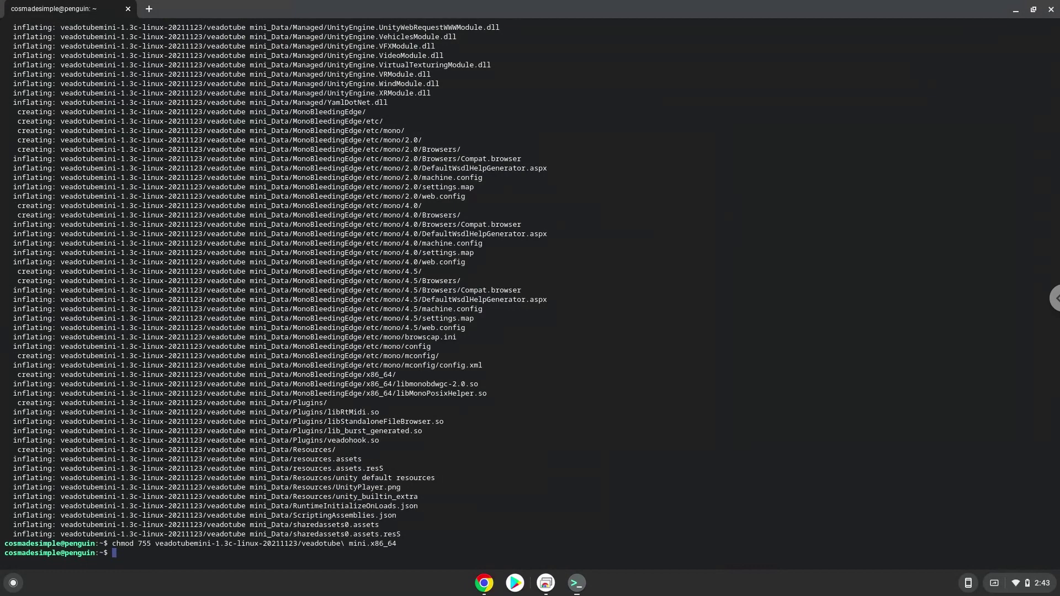
# Copy the ./veadotube launch command from the notes, run it, then close veadotube mini.
pyautogui.click(485, 585)
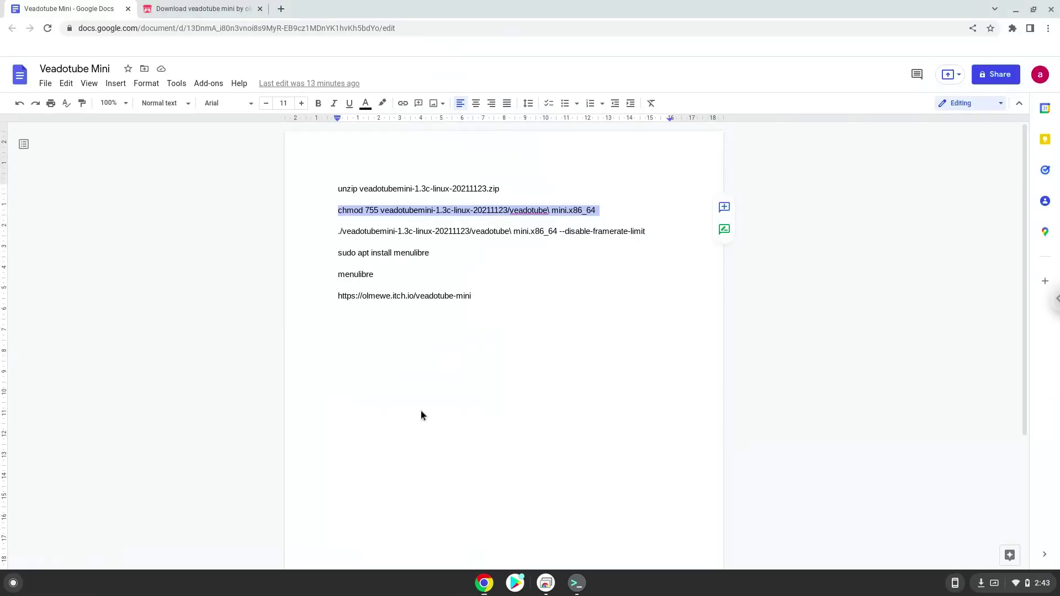
pyautogui.tripleClick(373, 231)
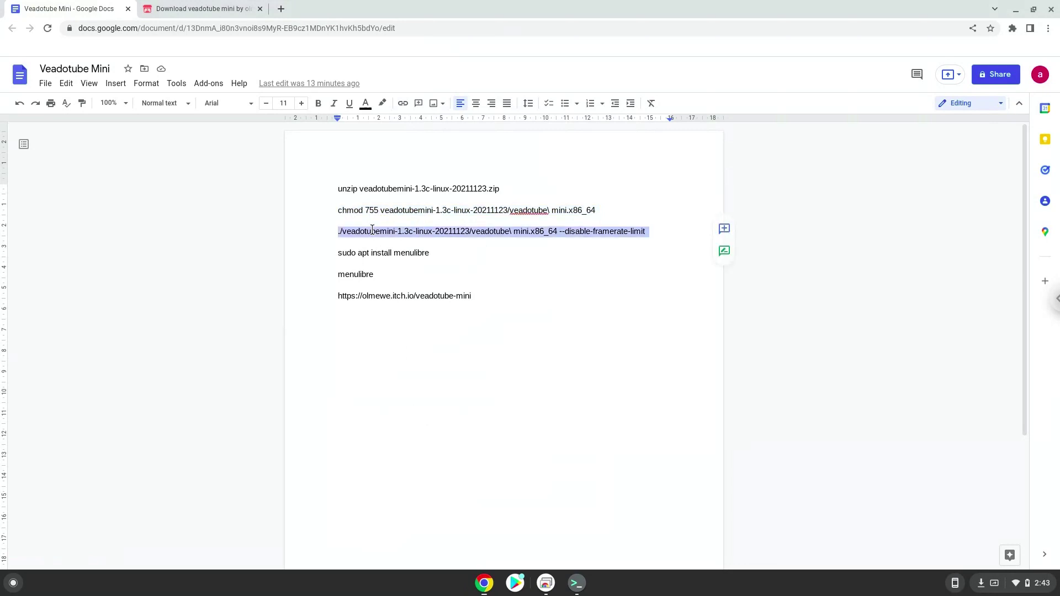
pyautogui.rightClick(372, 232)
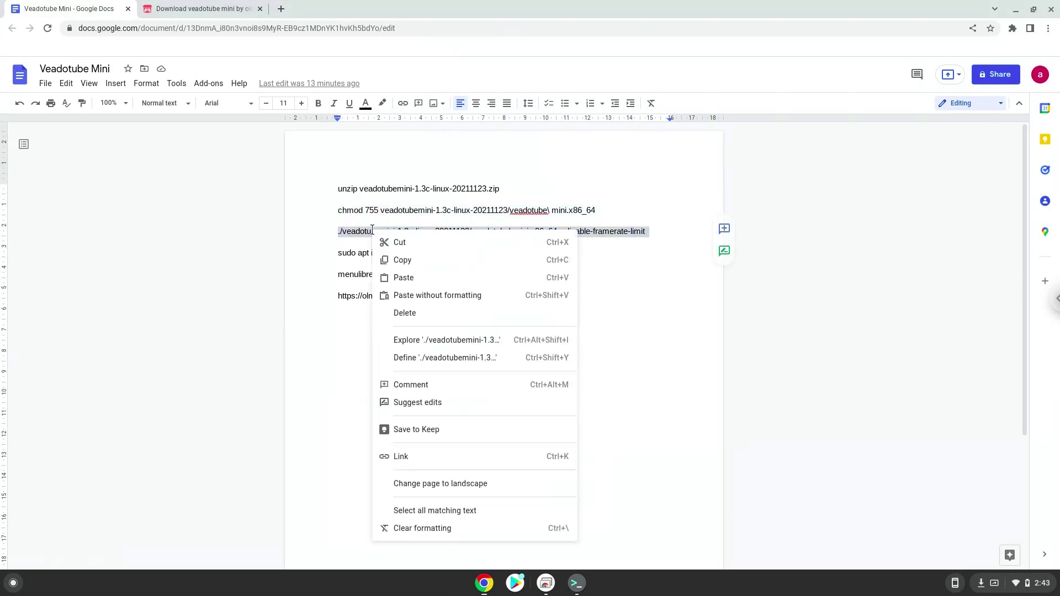
pyautogui.click(400, 262)
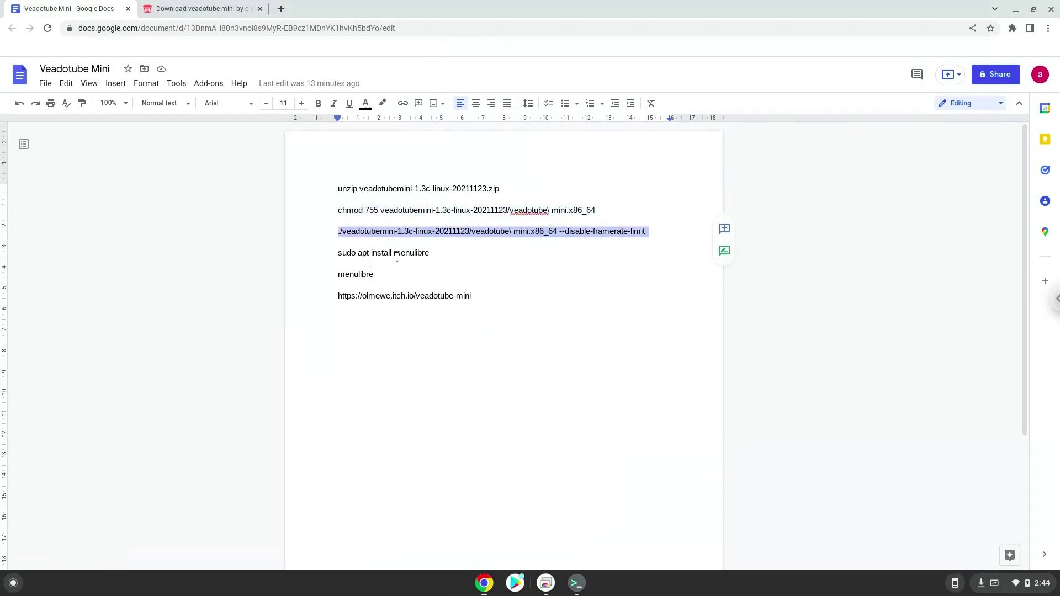
pyautogui.click(578, 584)
pyautogui.hotkey('ctrl', 'shift', 'v')
pyautogui.press('Return')
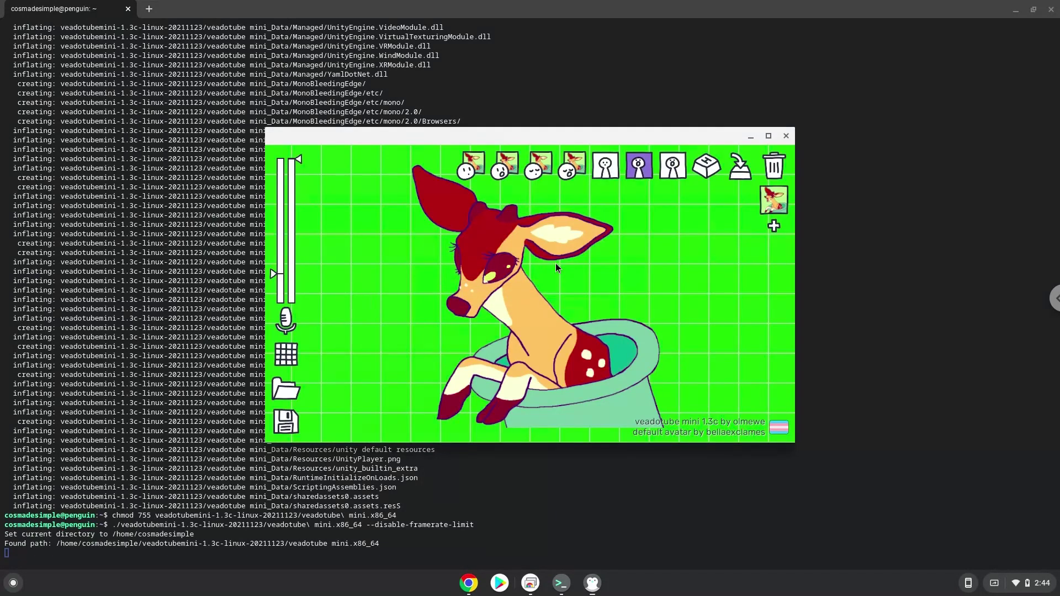
pyautogui.click(783, 137)
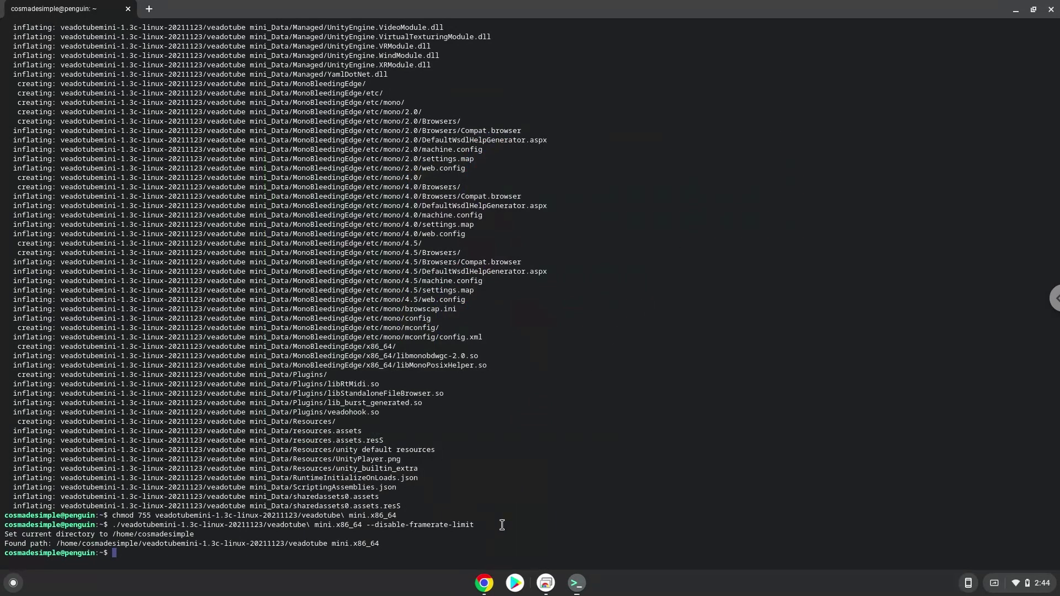
# Copy 'sudo apt install menulibre' from the notes, run it in the terminal, and confirm the install.
pyautogui.click(484, 583)
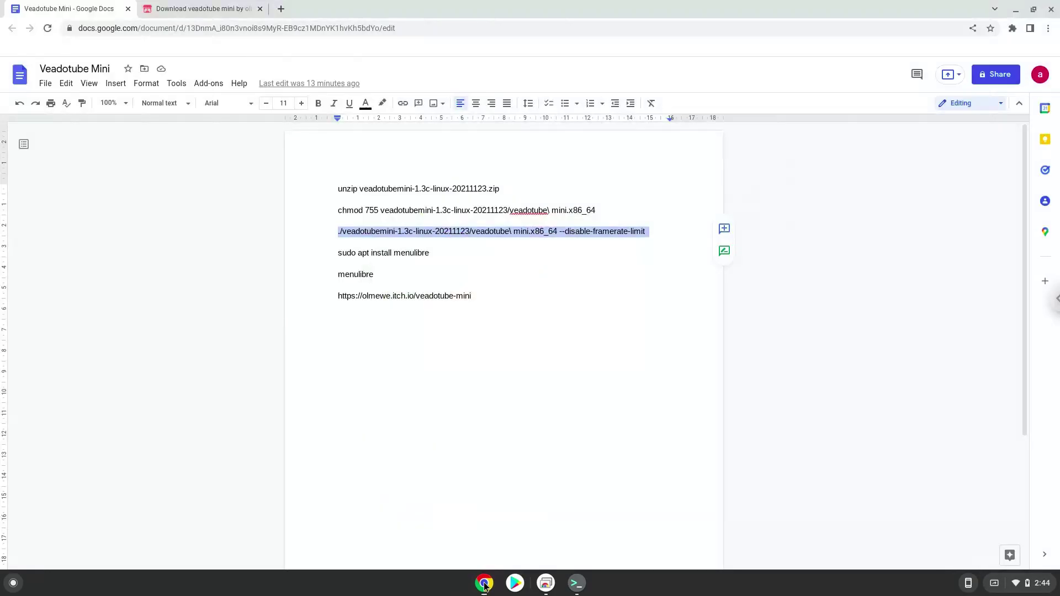
pyautogui.tripleClick(401, 252)
pyautogui.rightClick(402, 252)
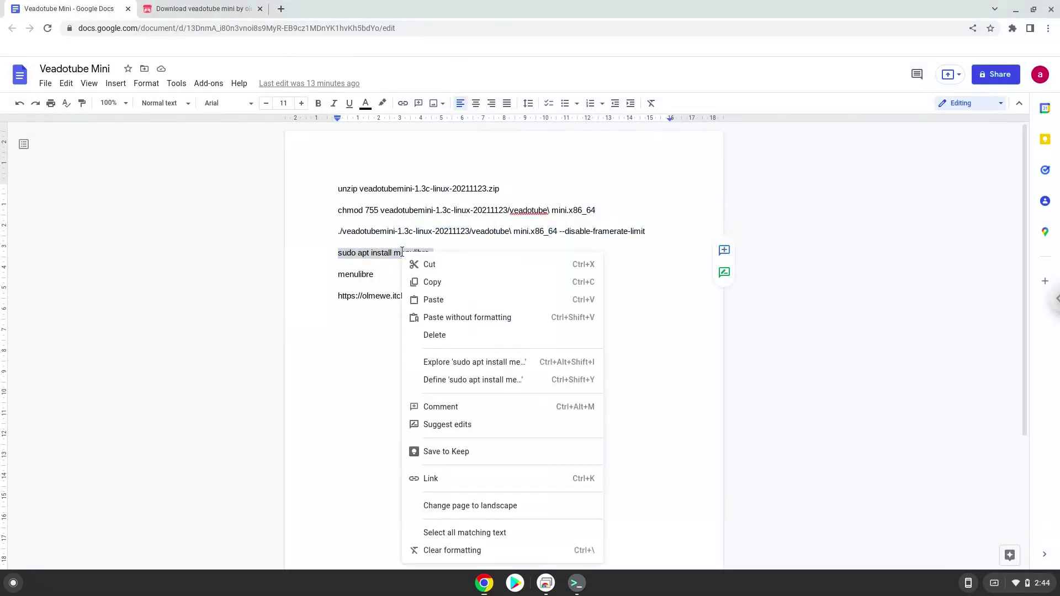
pyautogui.click(435, 283)
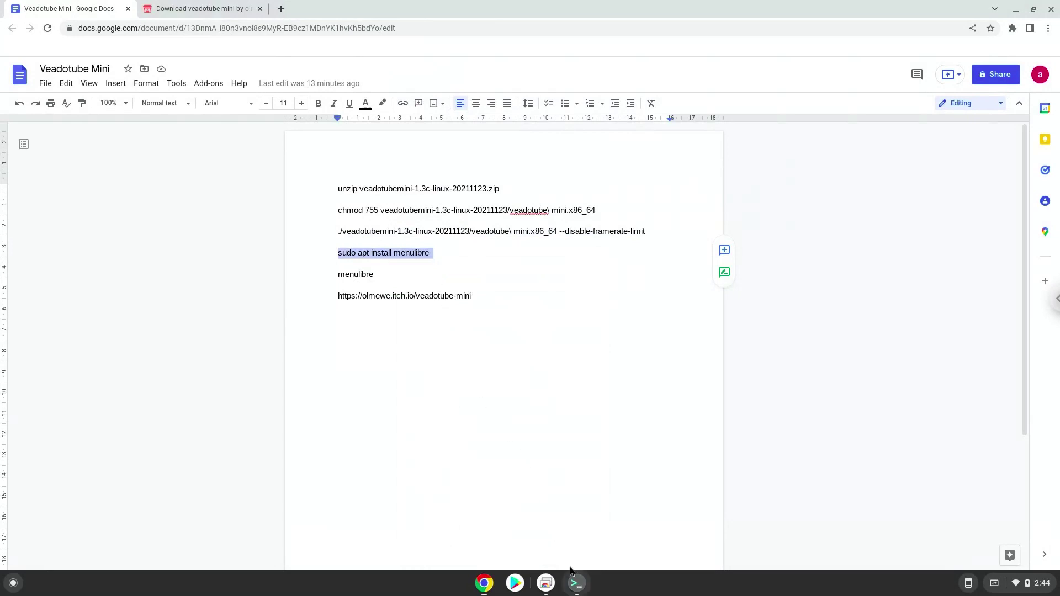
pyautogui.click(576, 584)
pyautogui.hotkey('ctrl', 'shift', 'v')
pyautogui.press('Return')
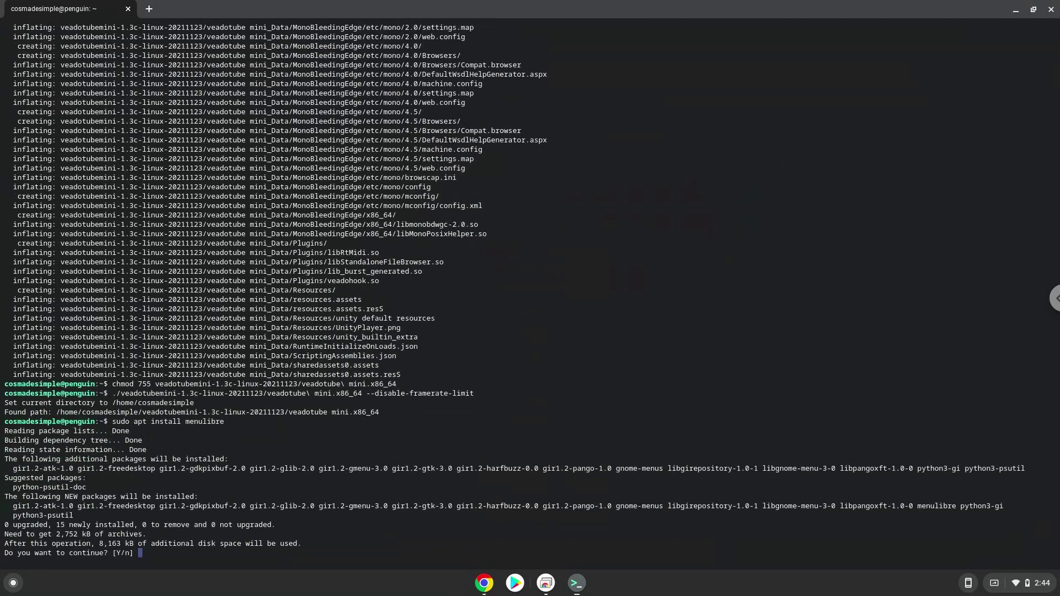
pyautogui.press('Return')
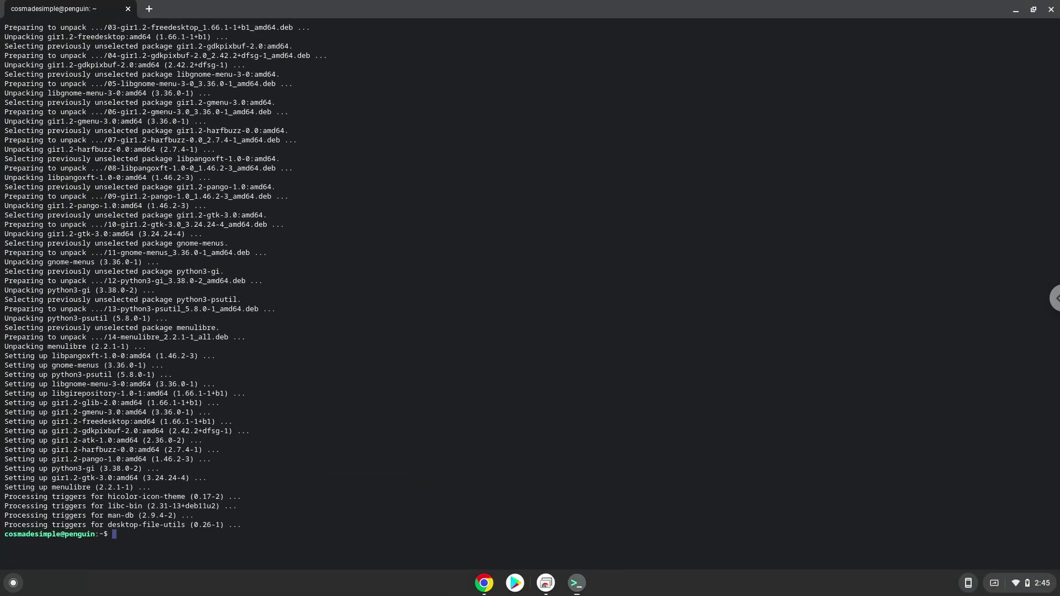
# Copy the word 'menulibre' from the Docs notes and run it at the terminal prompt.
pyautogui.click(481, 585)
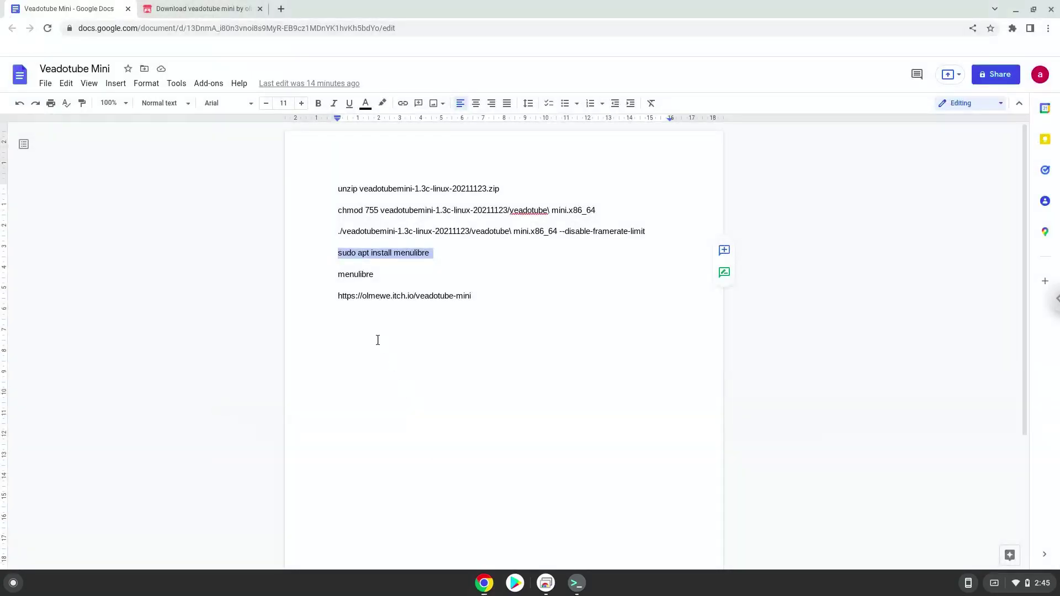
pyautogui.doubleClick(350, 274)
pyautogui.rightClick(351, 278)
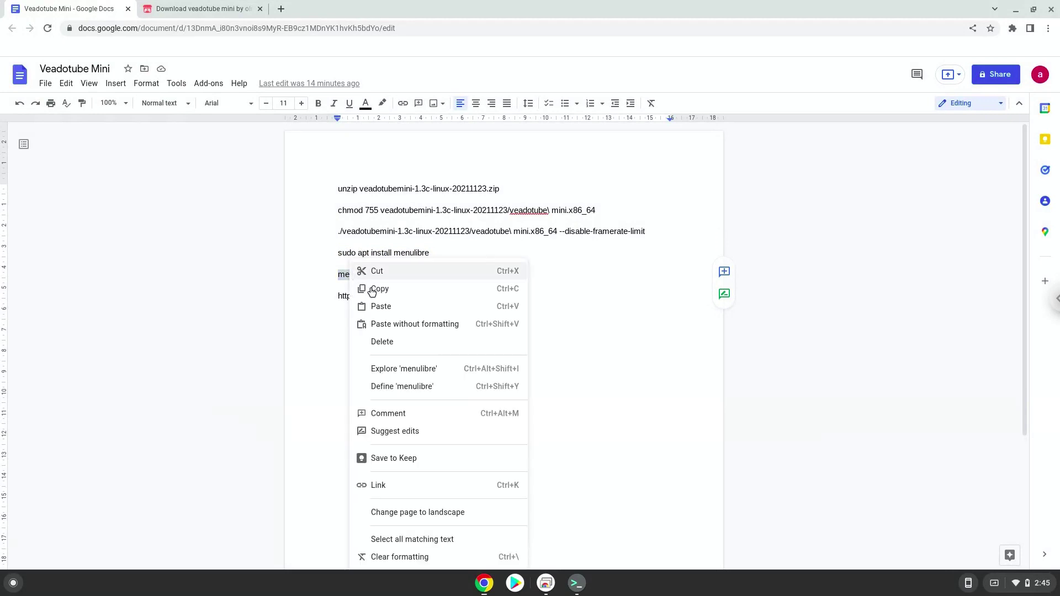
pyautogui.click(373, 289)
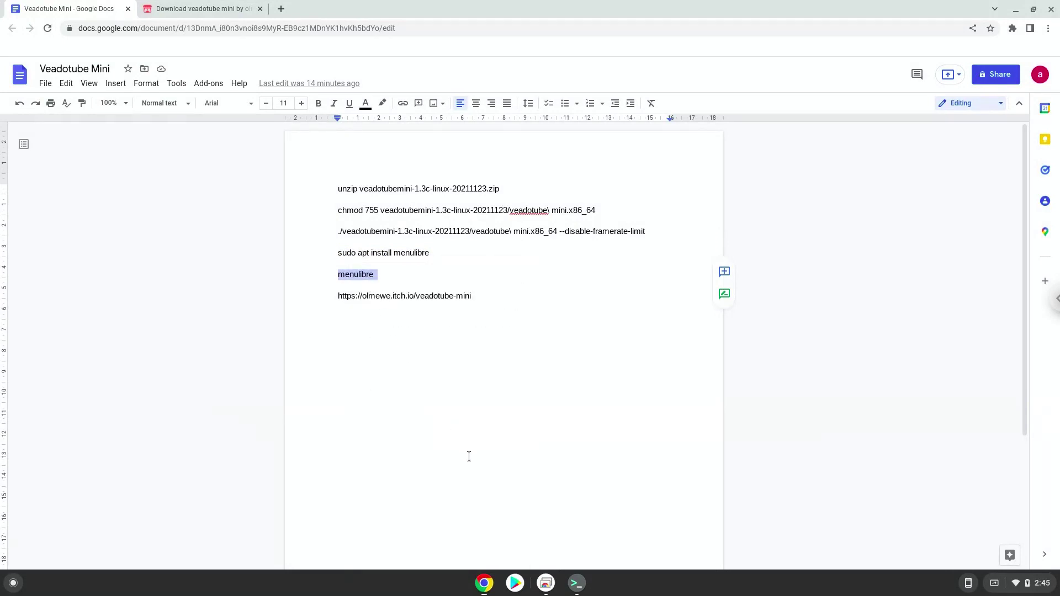
pyautogui.click(576, 583)
pyautogui.hotkey('ctrl', 'shift', 'v')
pyautogui.press('Return')
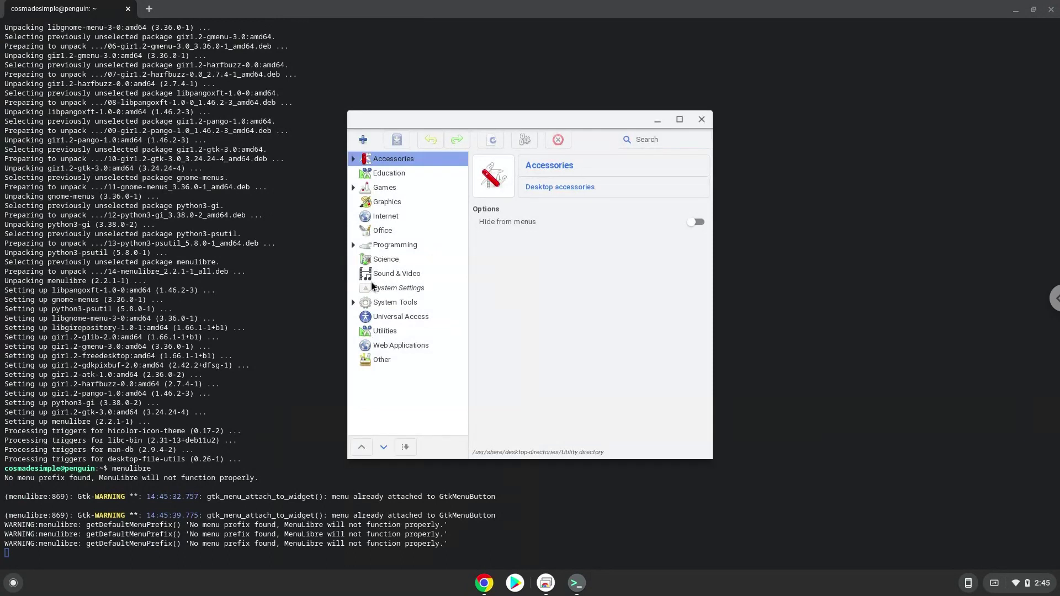
# Add a launcher named 'V. Mini' under Internet and bring up the file chooser for its command.
pyautogui.click(363, 218)
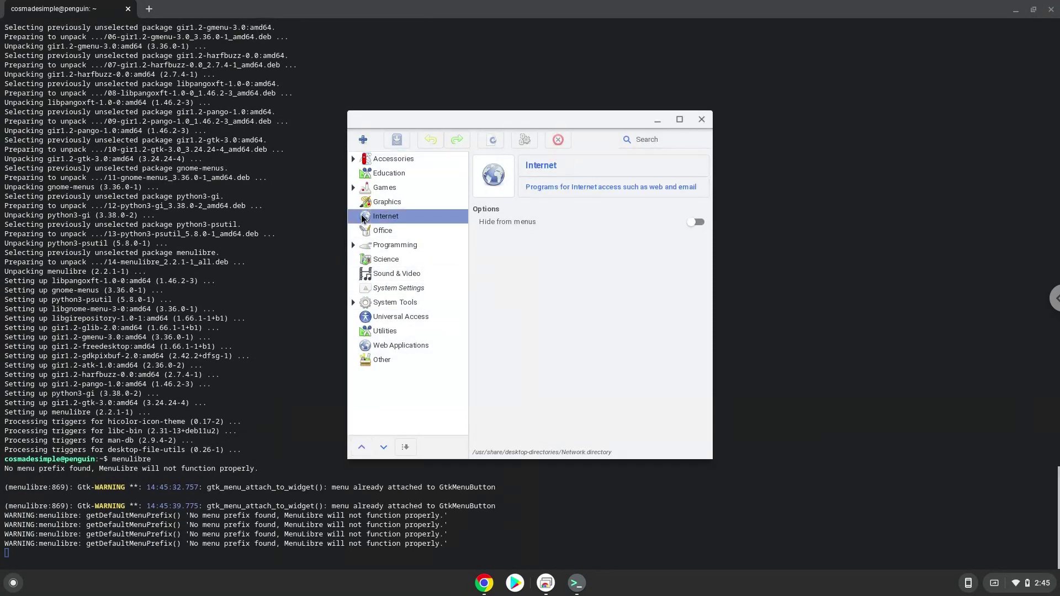
pyautogui.click(362, 140)
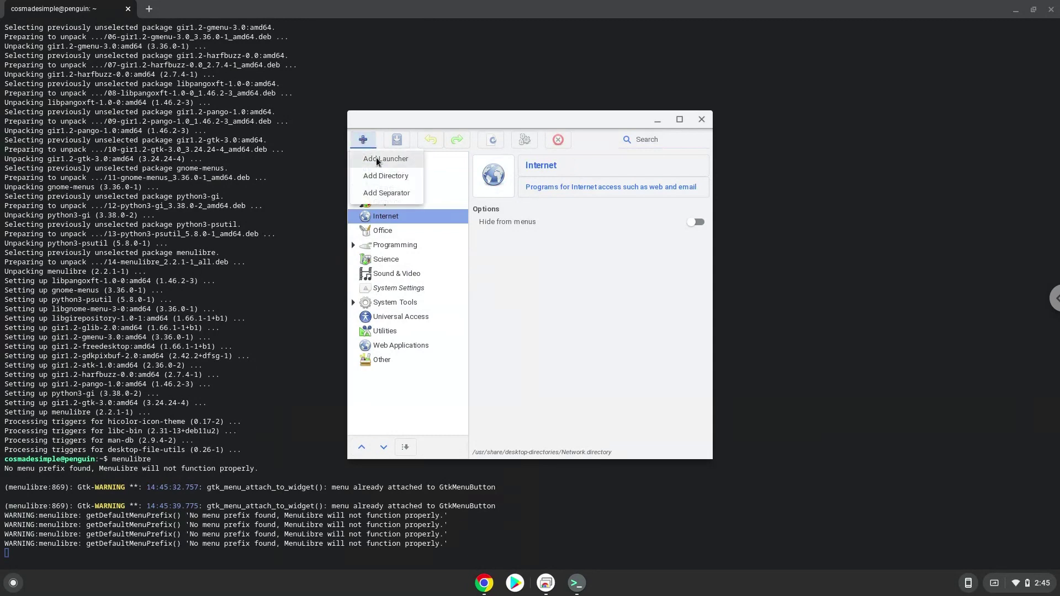
pyautogui.click(377, 158)
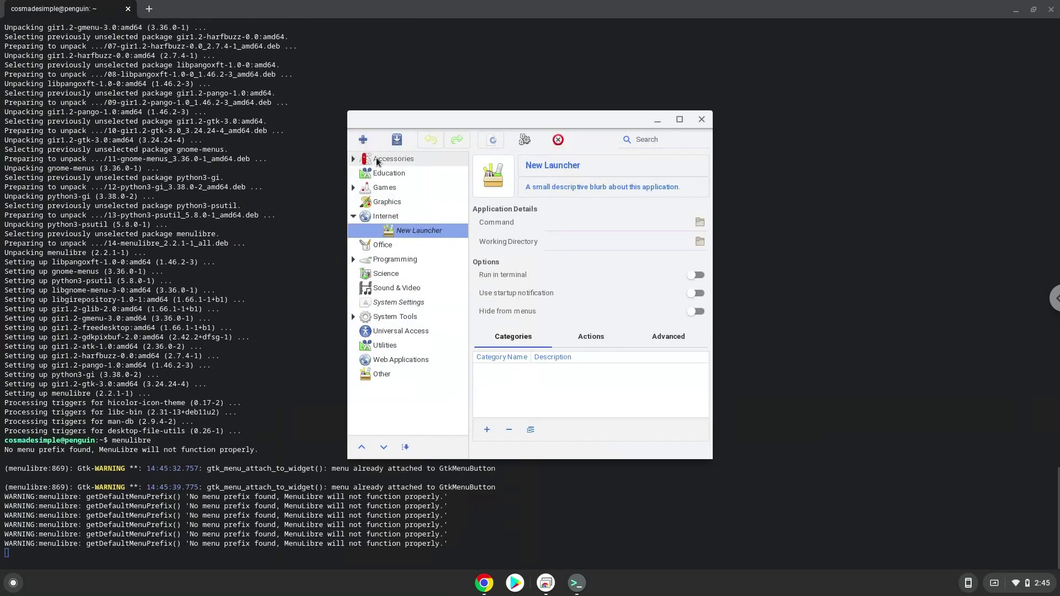
pyautogui.click(557, 168)
pyautogui.write('V. Mini')
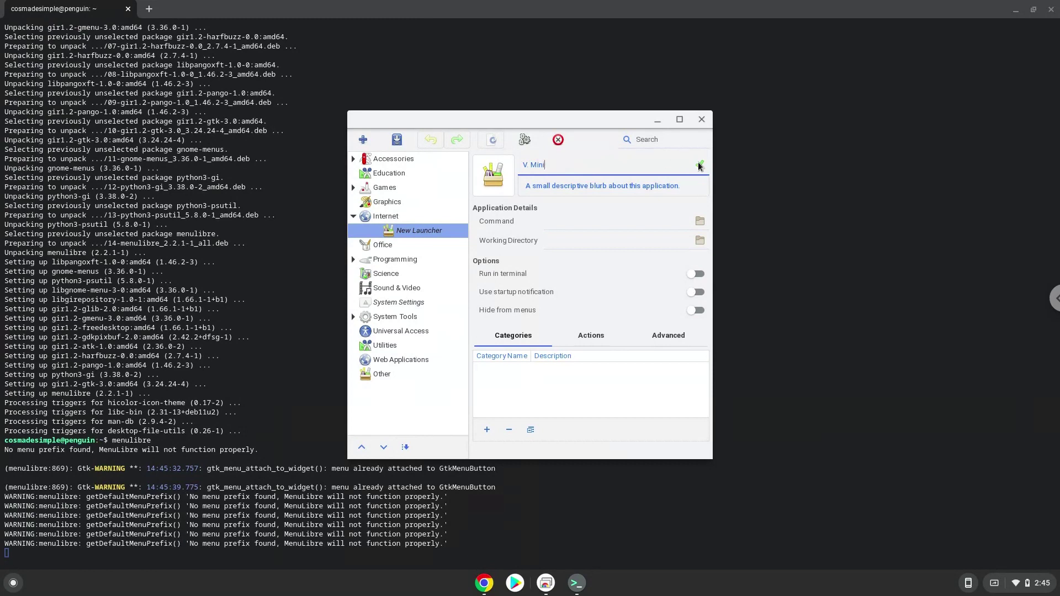
pyautogui.click(699, 167)
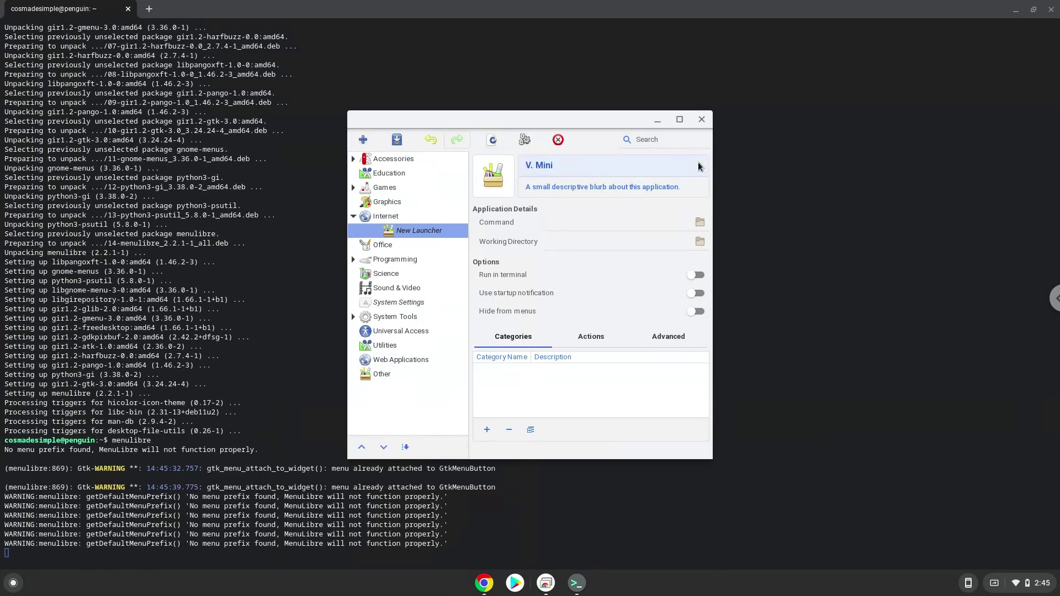
pyautogui.click(700, 223)
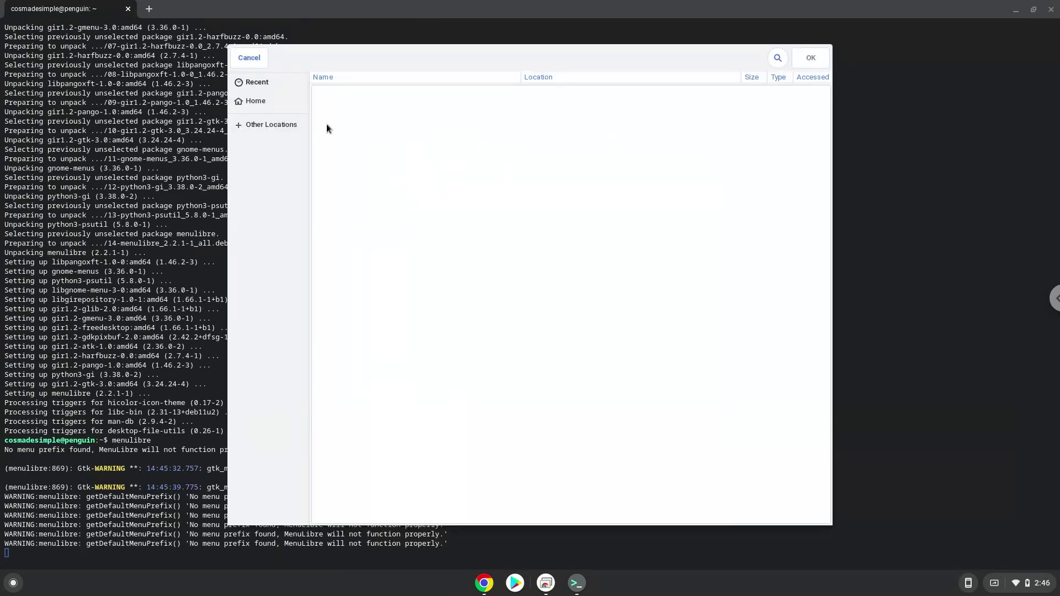
# Set V. Mini's command to veadotubemini-1.3c-linux-20211123/veadotube mini.x86_64, save it, and close MenuLibre.
pyautogui.click(268, 102)
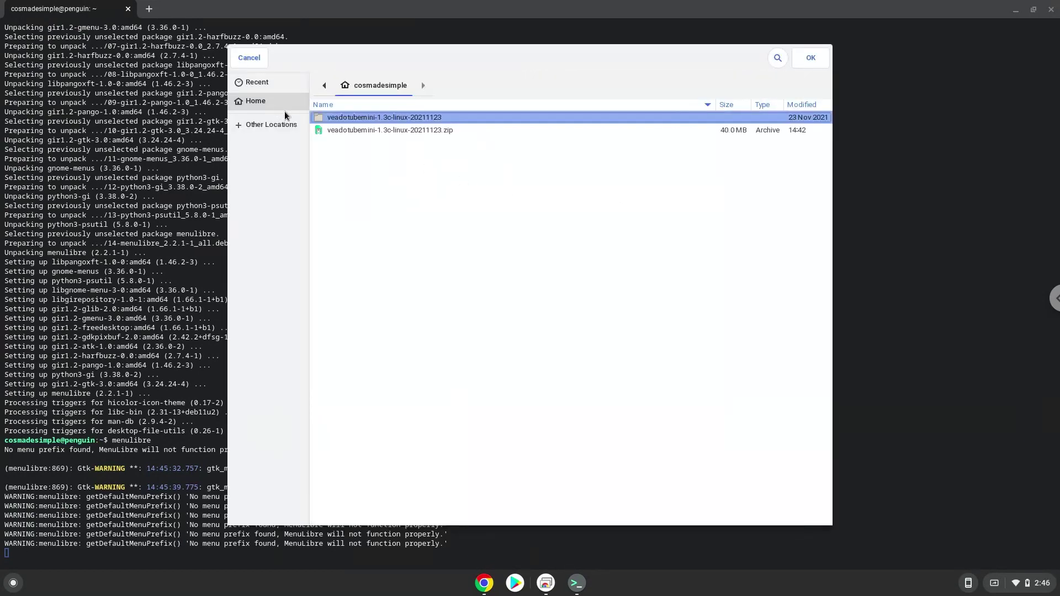
pyautogui.doubleClick(328, 119)
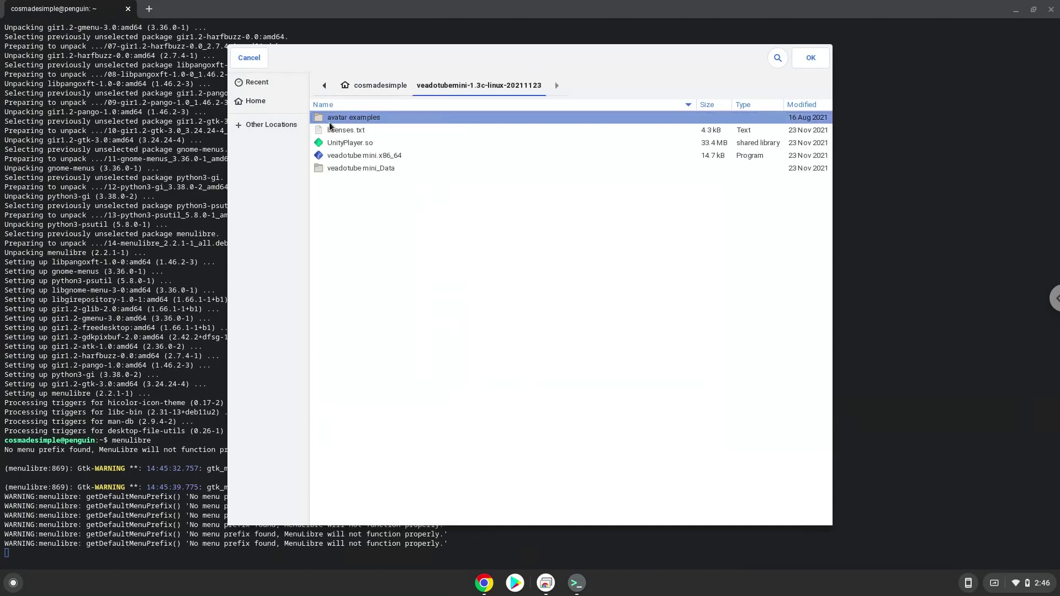
pyautogui.doubleClick(331, 157)
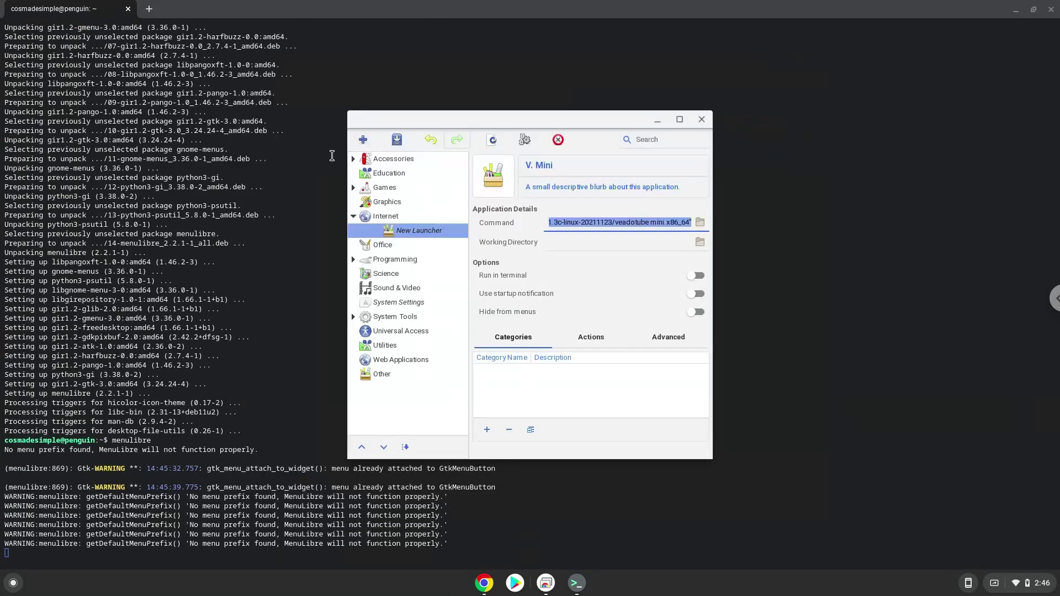
pyautogui.click(395, 141)
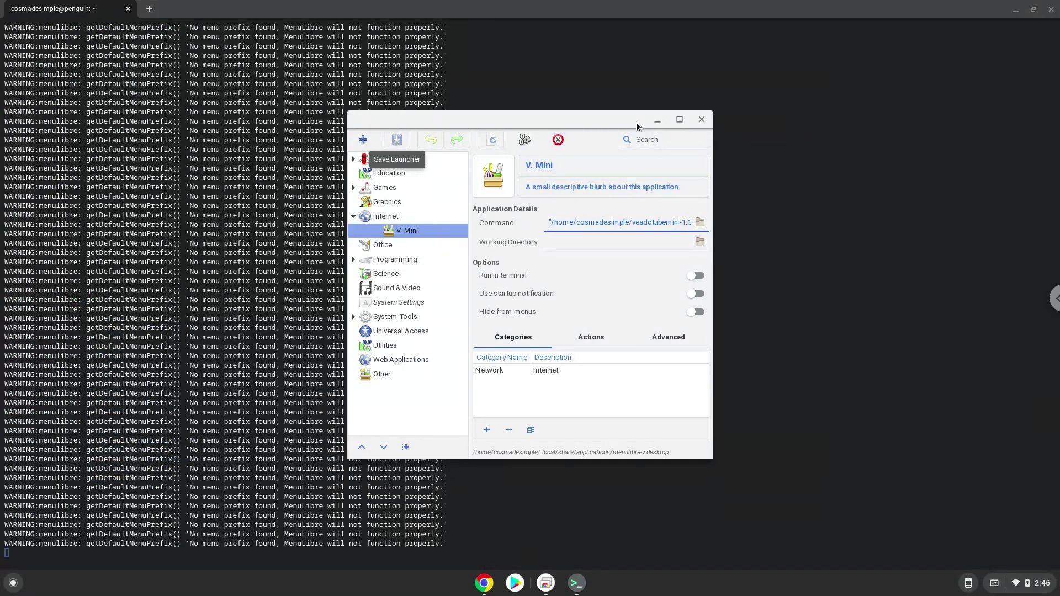
pyautogui.click(702, 122)
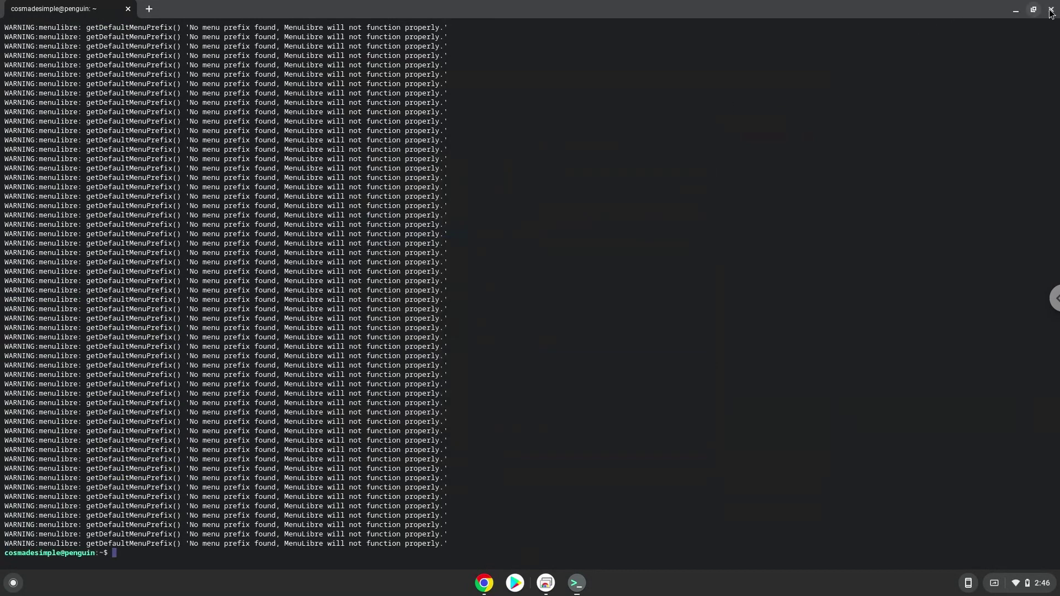
# Close the terminal, start V. Mini from the launcher's Linux apps folder, and close the Docs window.
pyautogui.click(1050, 10)
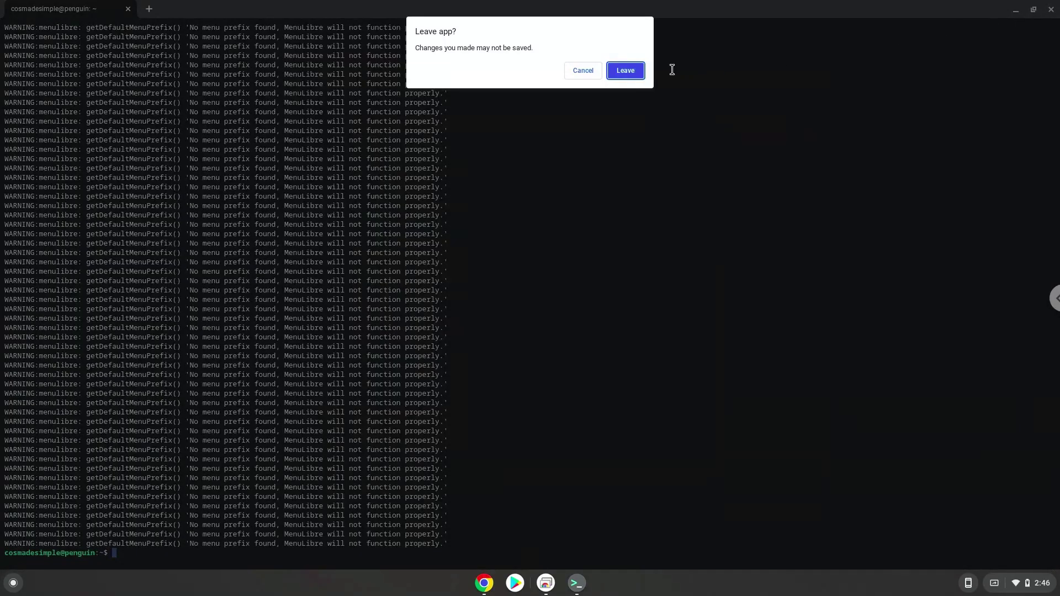
pyautogui.click(626, 70)
pyautogui.click(13, 583)
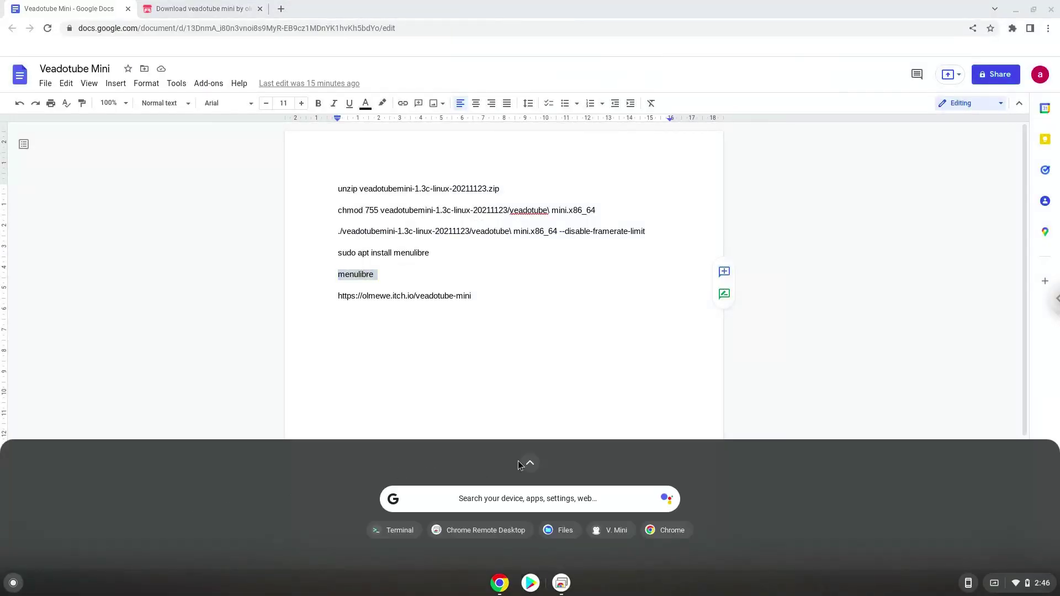
pyautogui.click(525, 463)
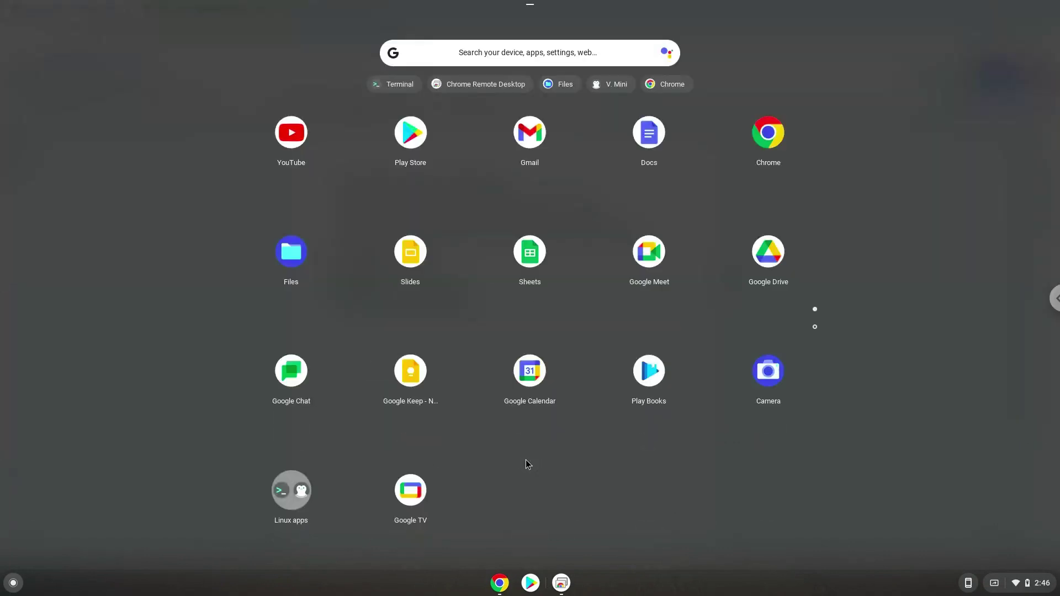
pyautogui.click(299, 495)
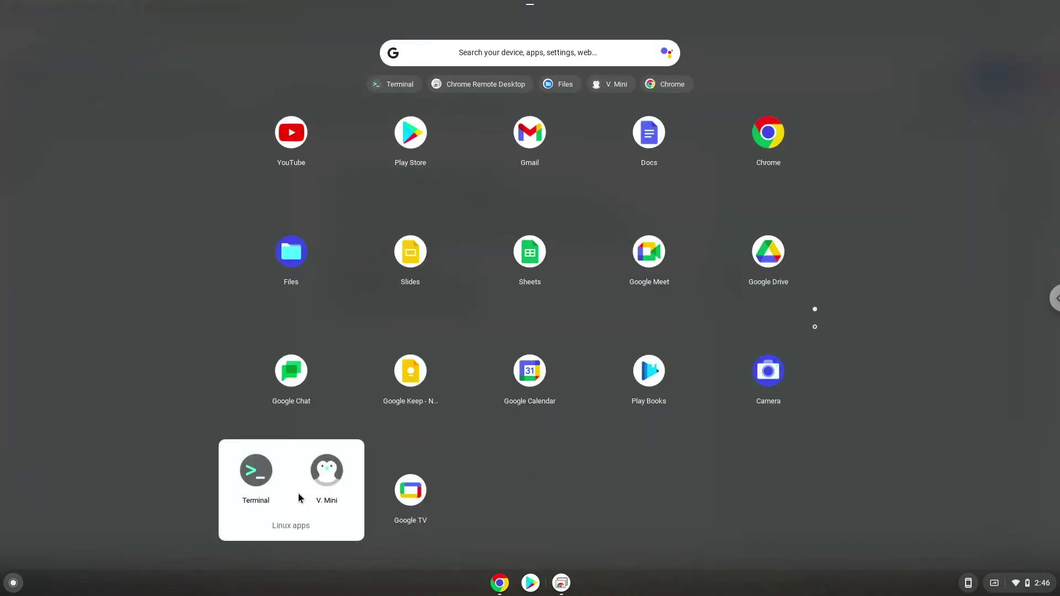
pyautogui.click(321, 472)
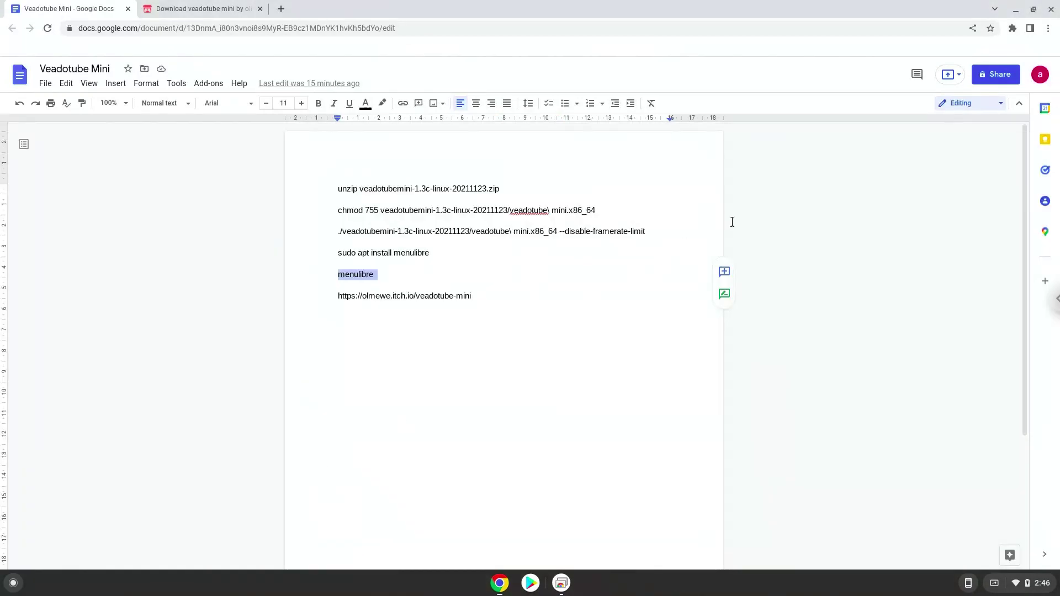
pyautogui.click(1049, 11)
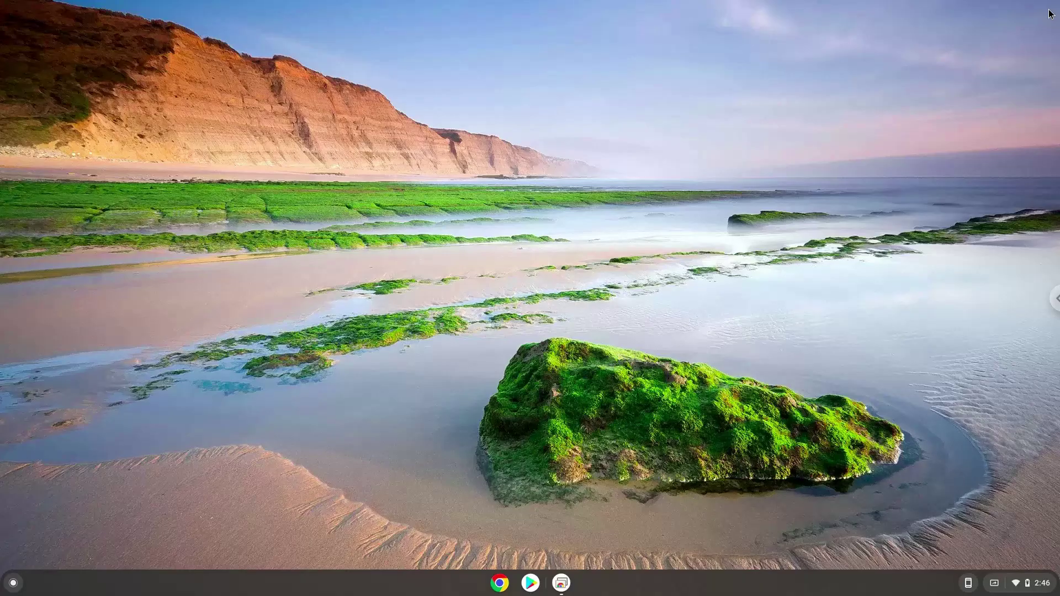